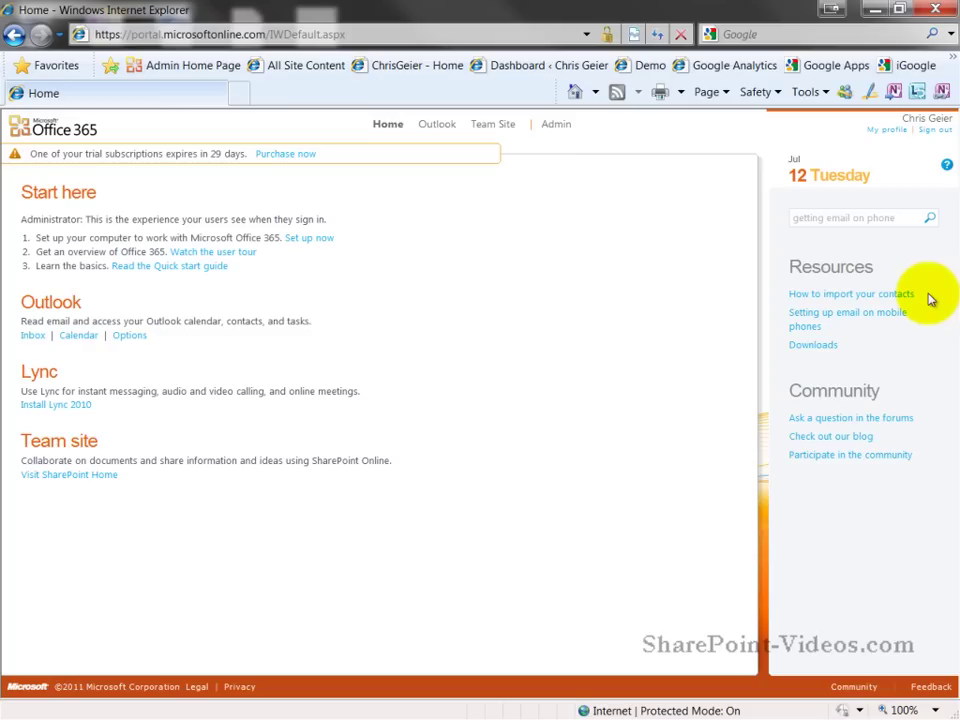
Review the Downloads page's install and desktop setup options, and return to the portal home page
left_click(820, 345)
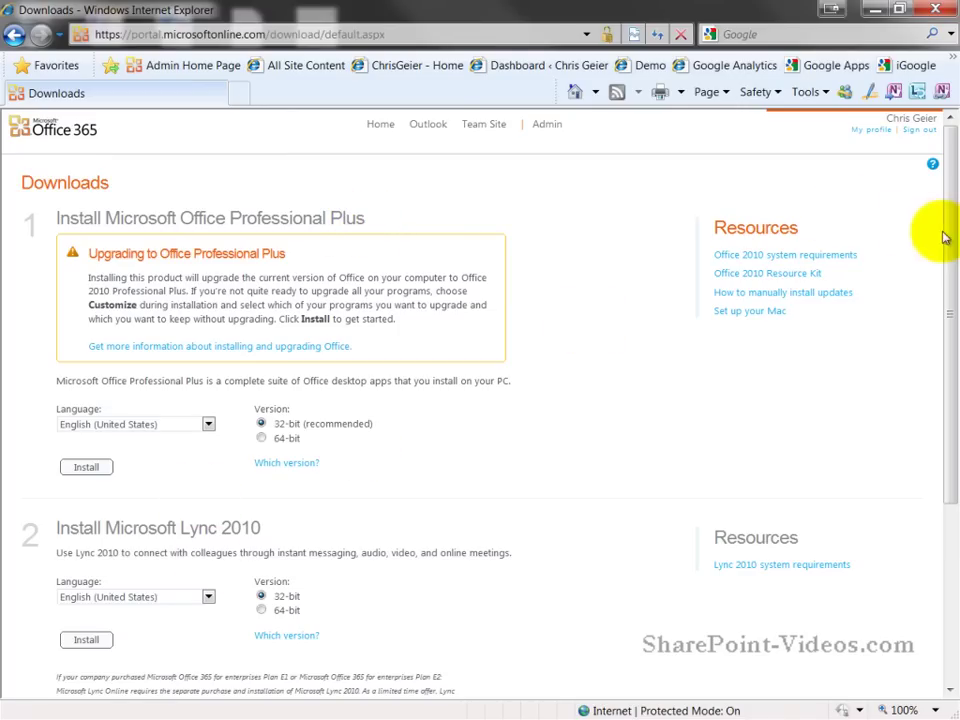
scroll(938, 253, "down", 5)
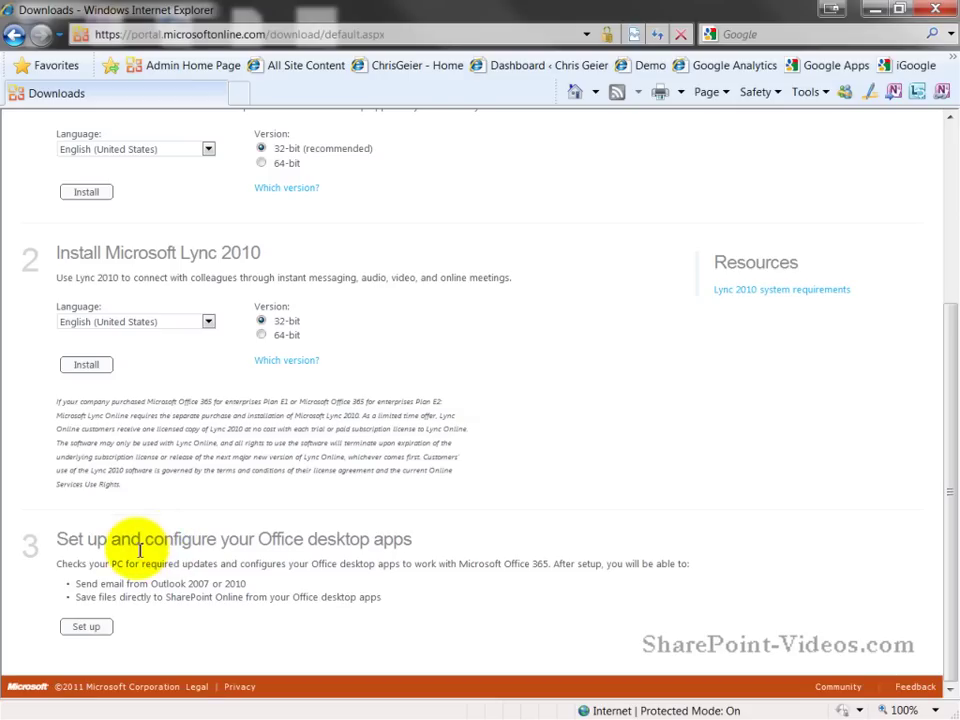
scroll(853, 369, "up", 5)
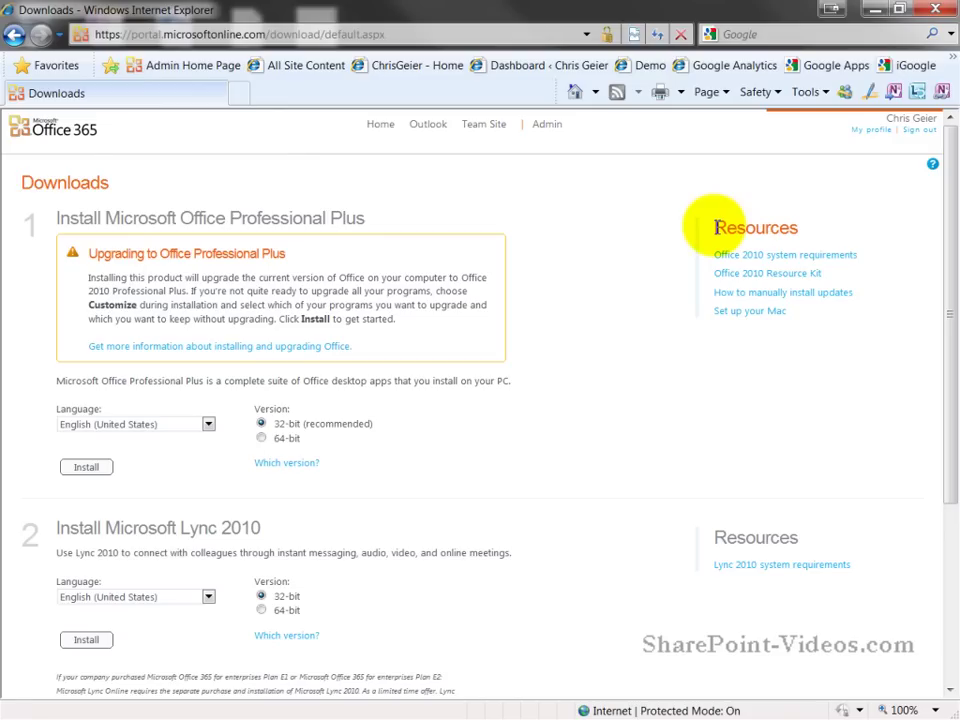
left_click(380, 128)
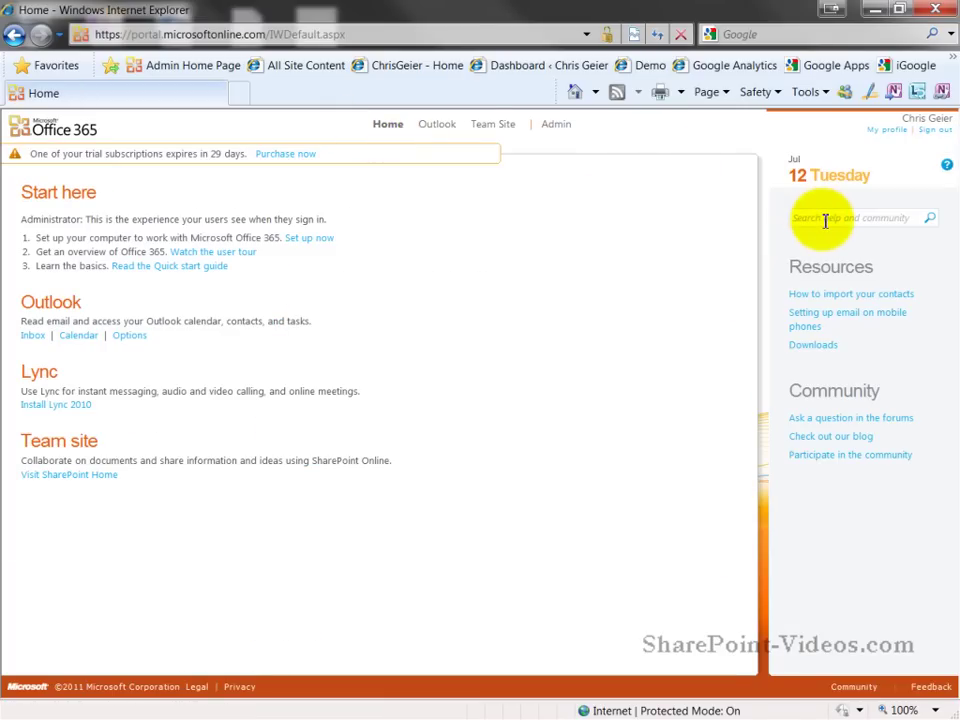
Search help and community for "getting email on my phone" and look through the community results
left_click(806, 217)
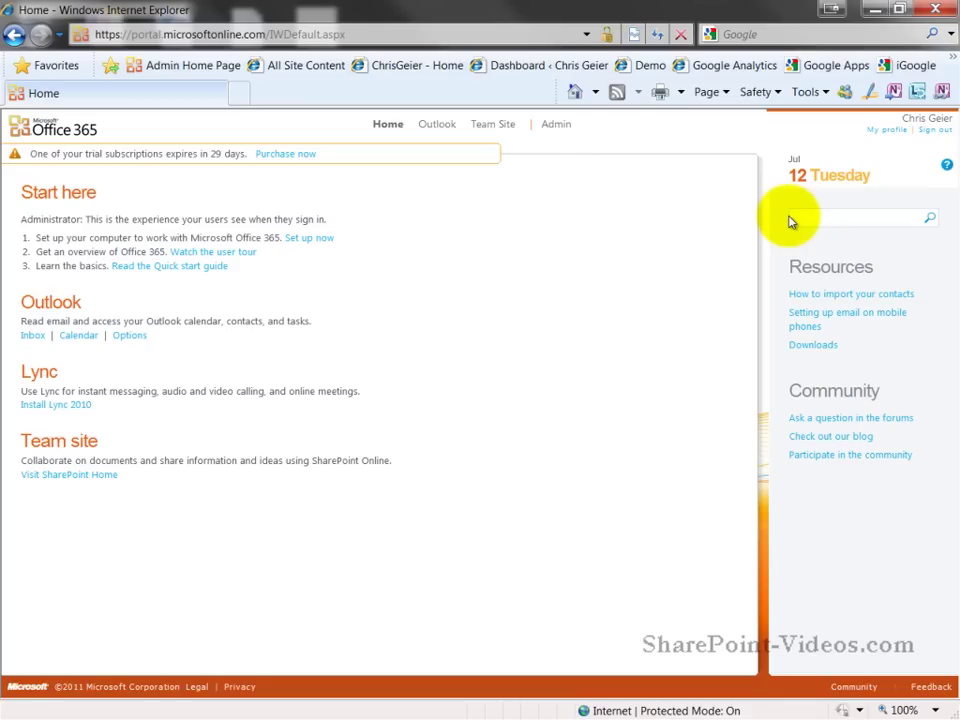
type("getting email on my phone")
key("Return")
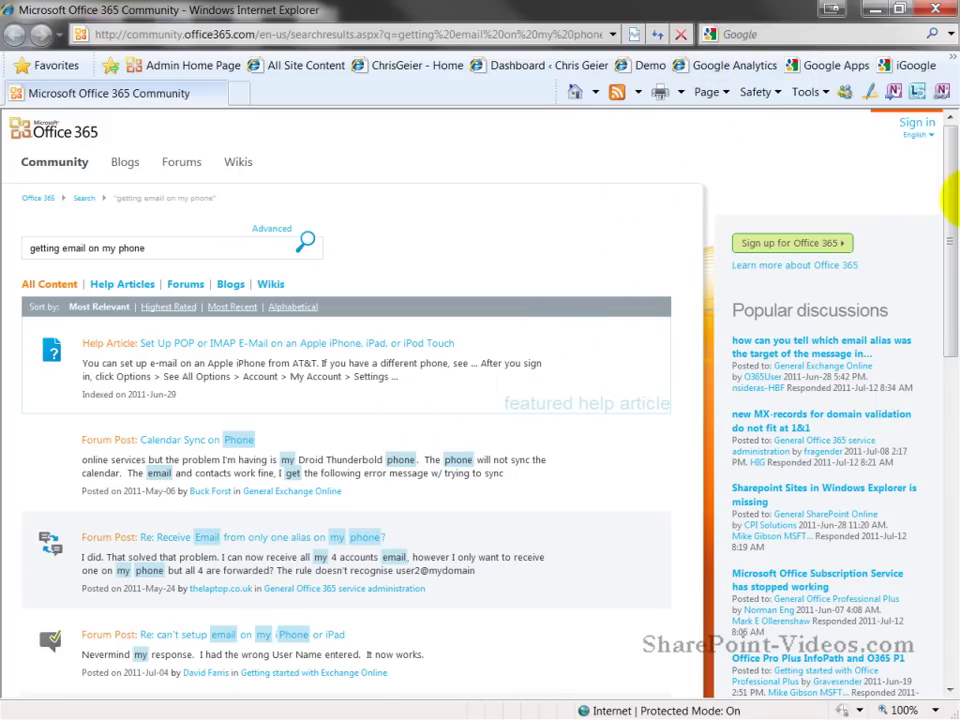
left_click_drag(951, 202, 955, 264)
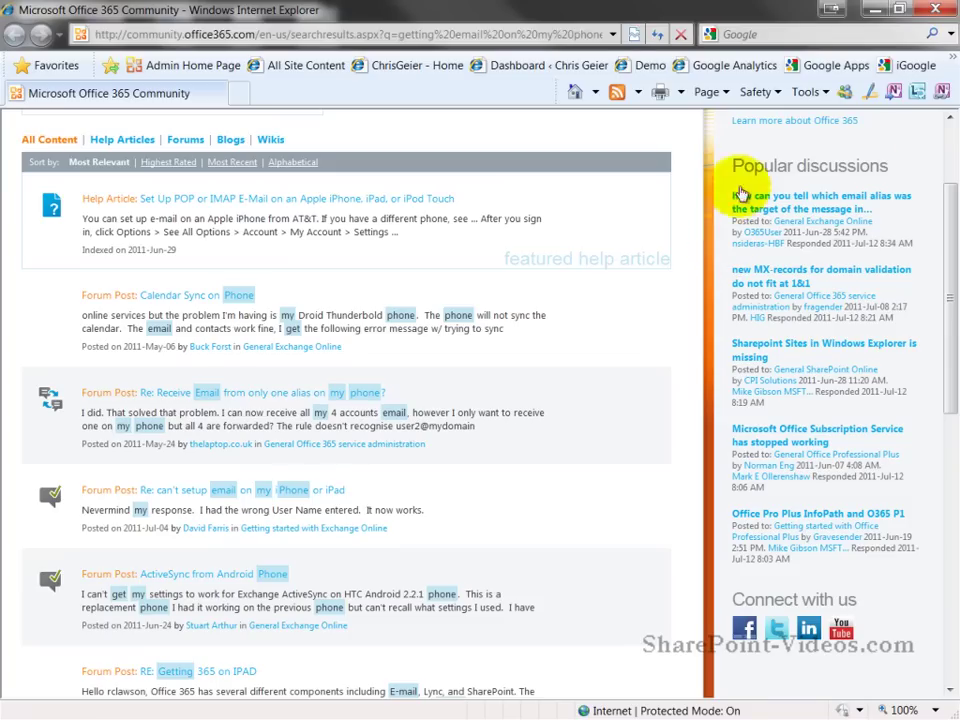
scroll(936, 129, "up", 2)
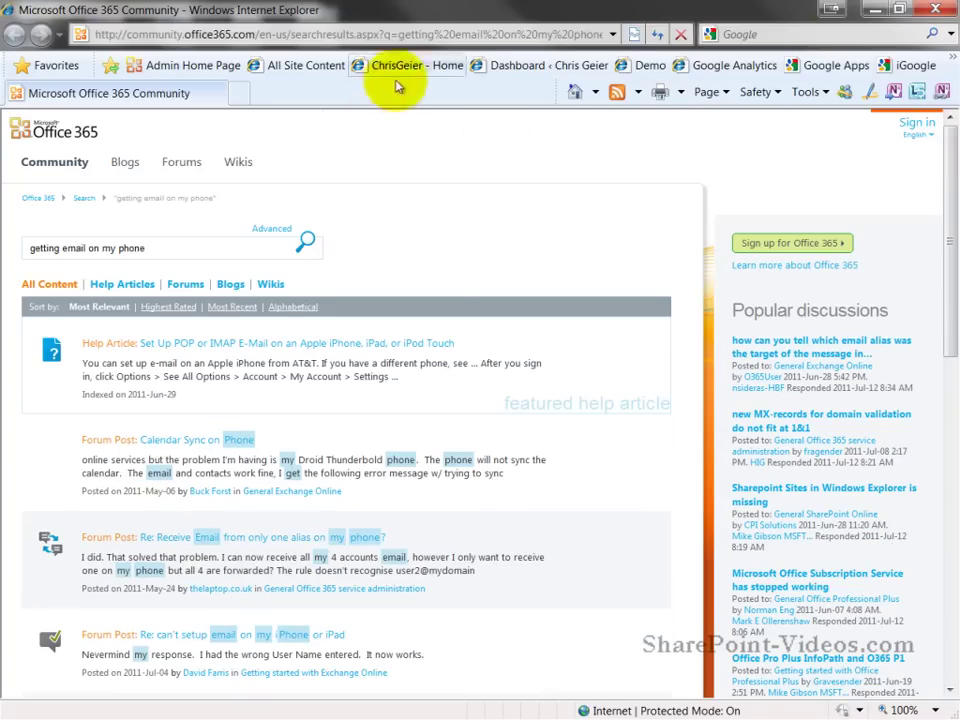
left_click(932, 12)
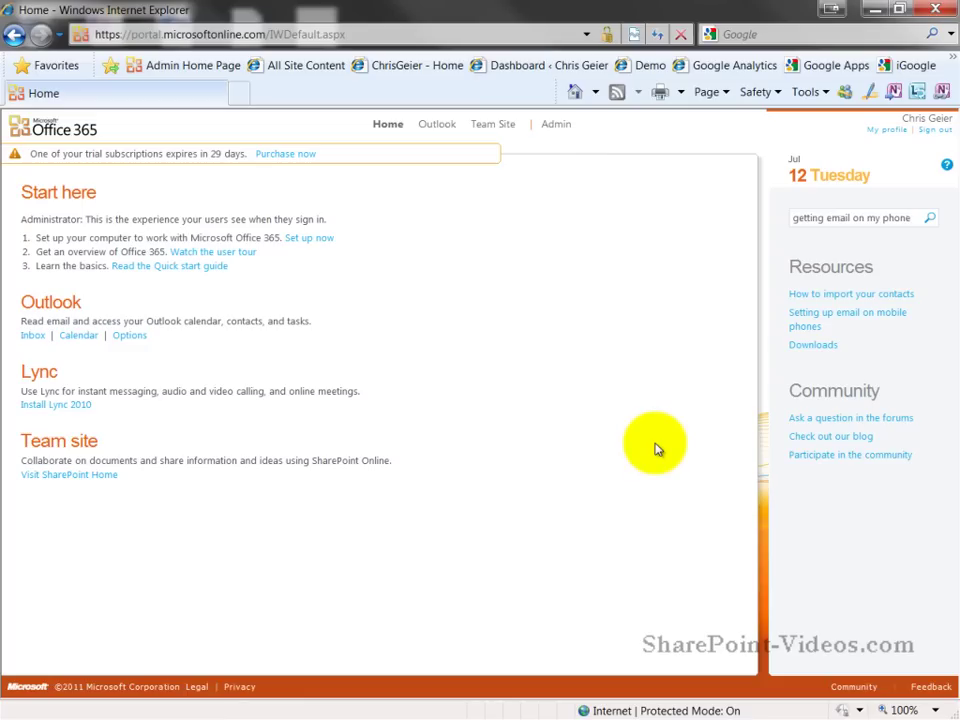
left_click(930, 217)
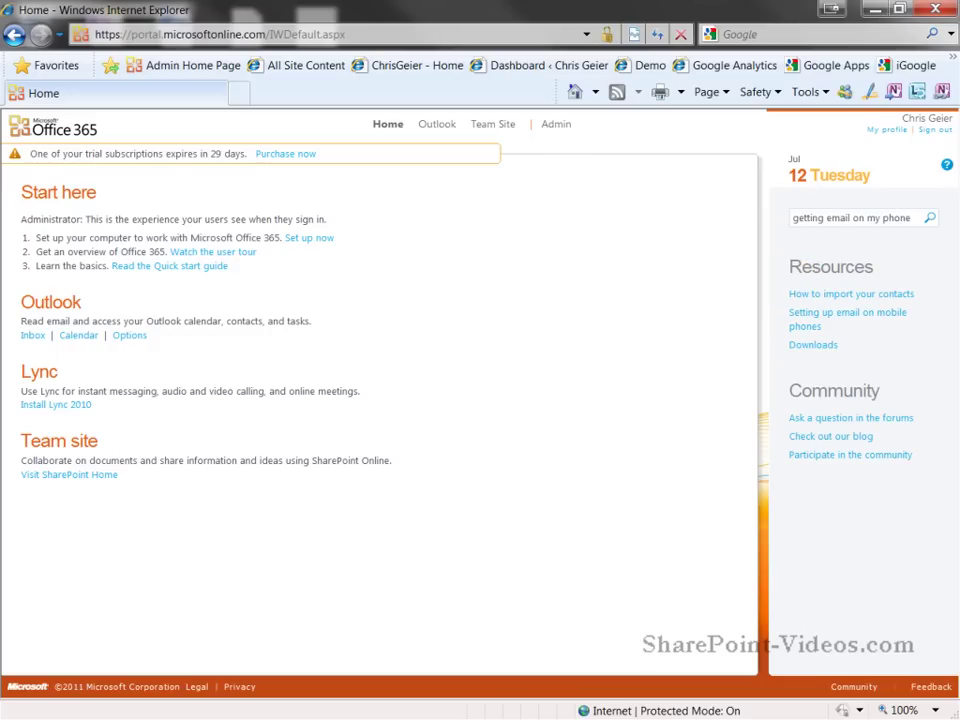
Go to the admin area and read through the setup overview of mailbox synchronization and service configuration
left_click(553, 128)
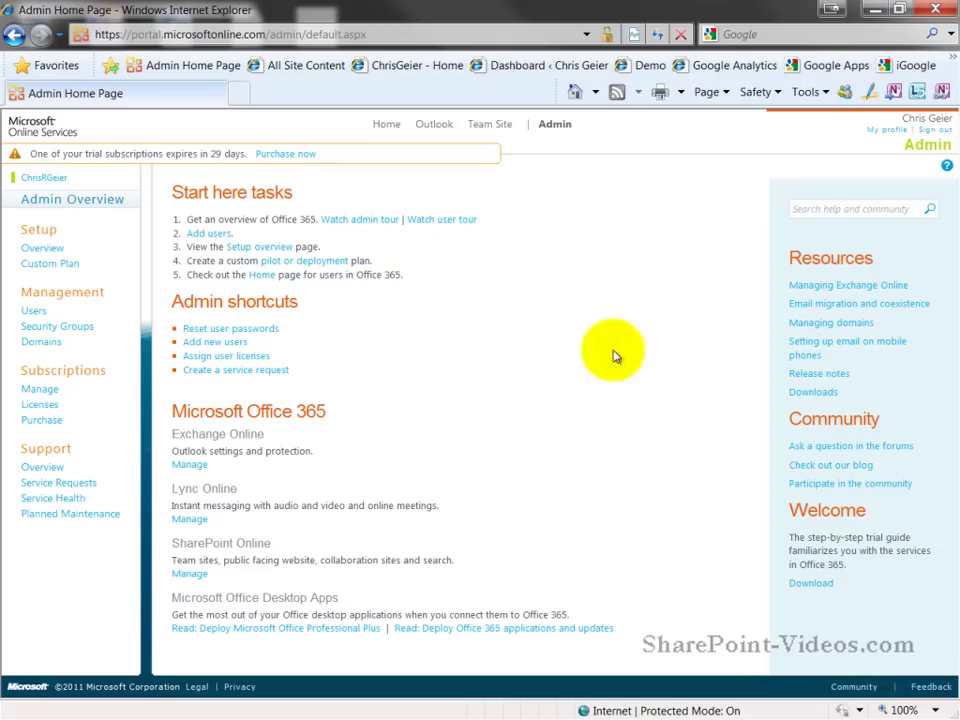
left_click(189, 464)
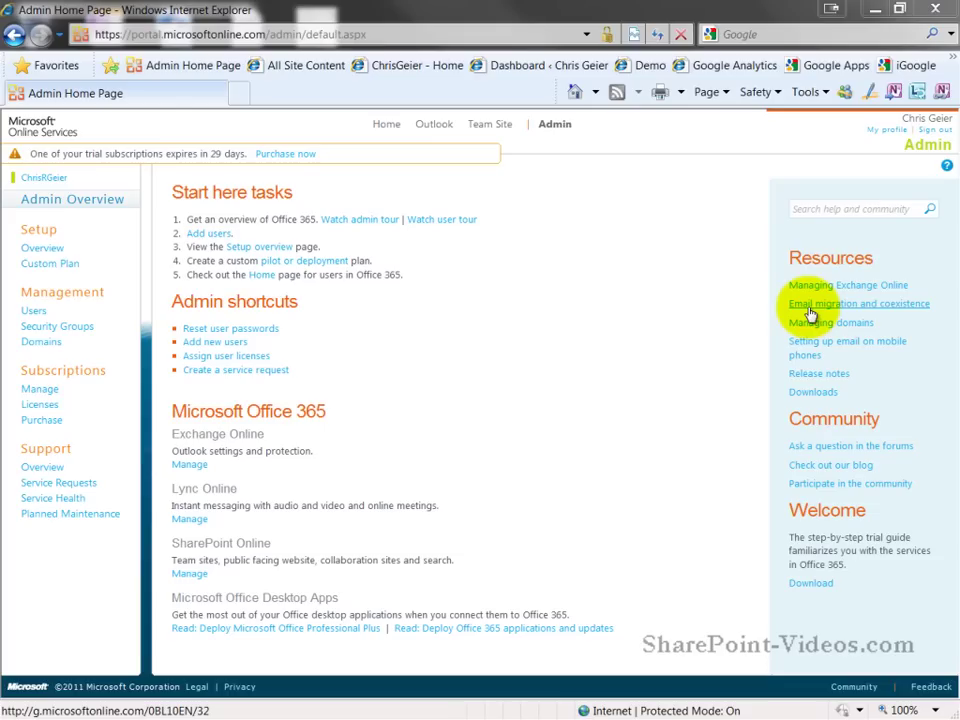
left_click(43, 250)
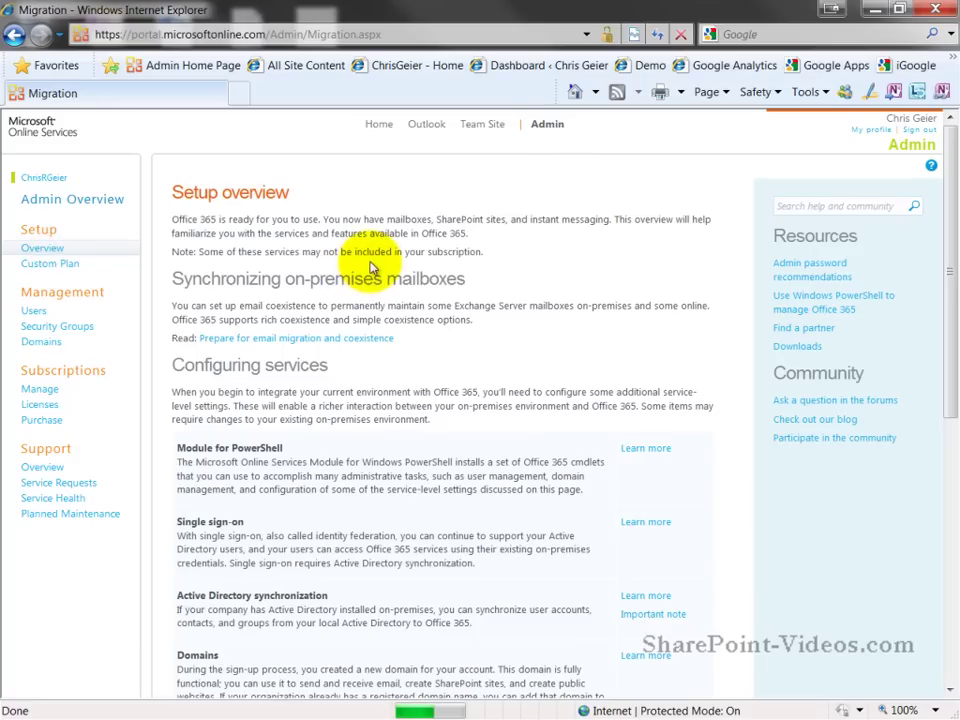
scroll(940, 200, "down", 2)
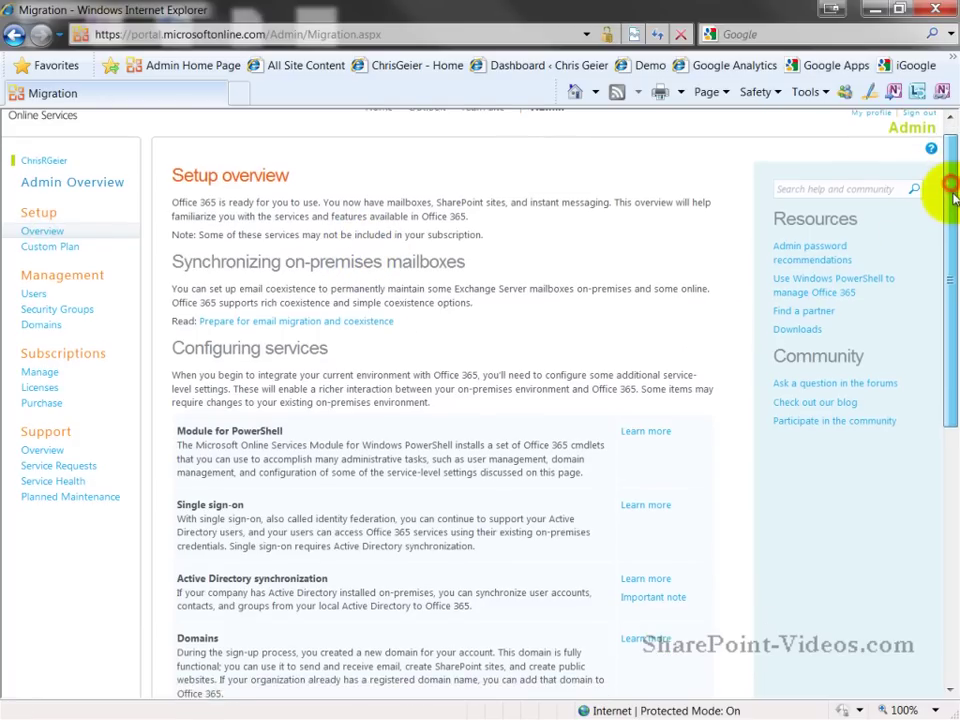
left_click_drag(952, 228, 926, 467)
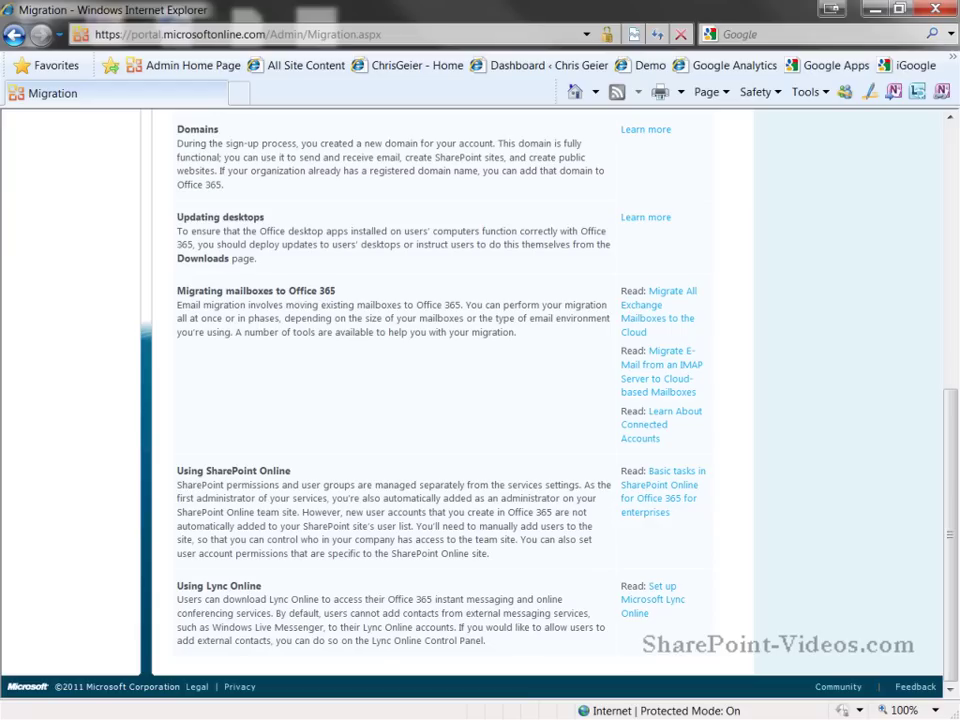
left_click(950, 130)
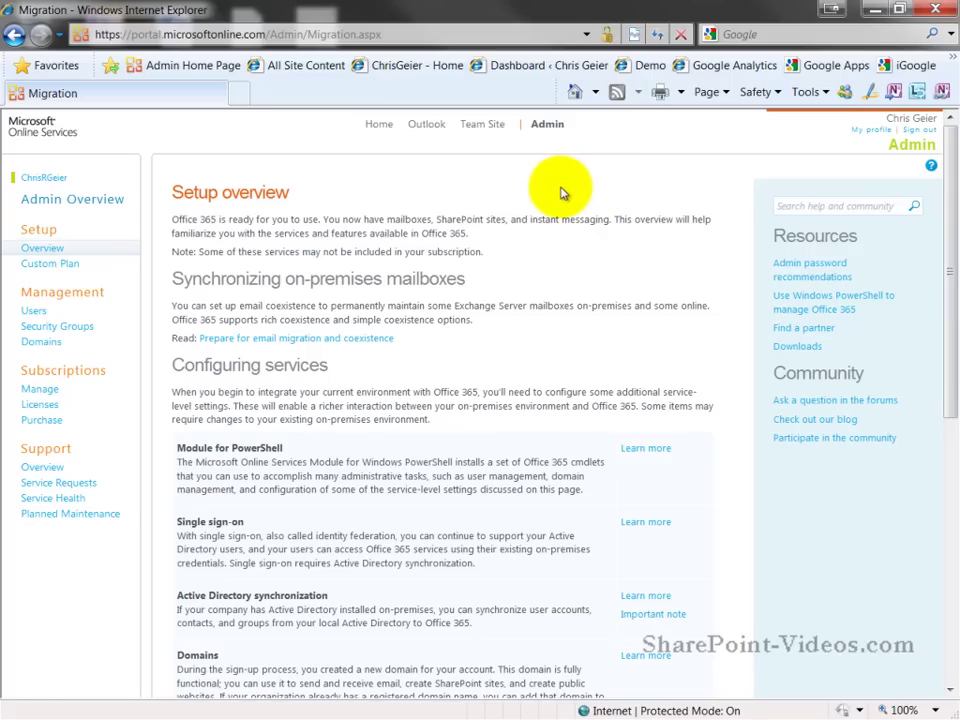
Review the tasks in the custom deployment plan and return to the admin home page
left_click(69, 267)
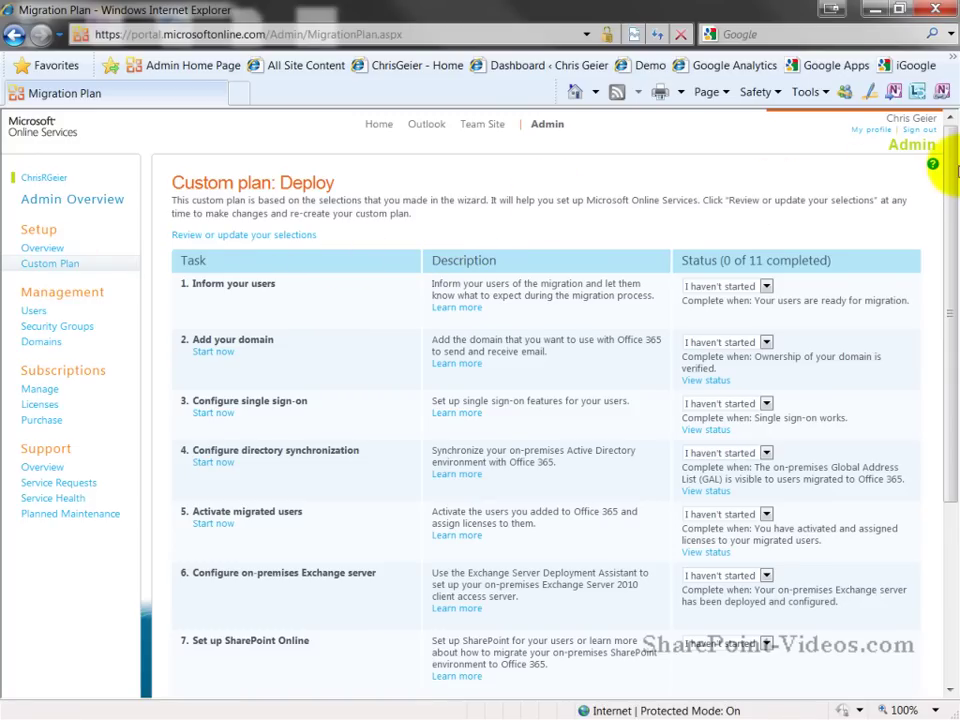
left_click_drag(950, 170, 946, 356)
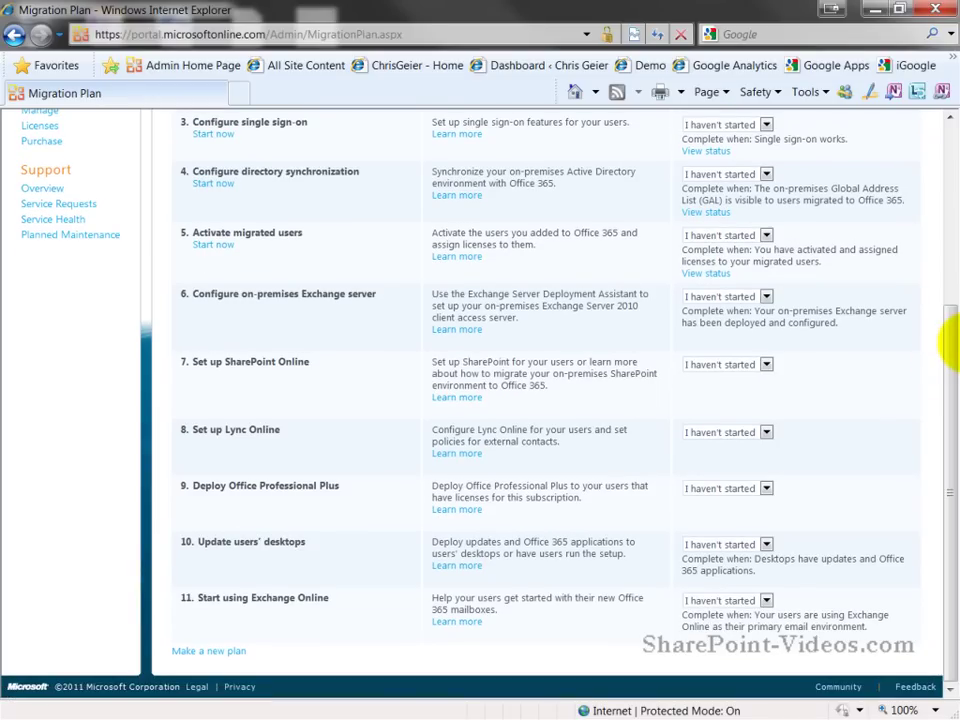
key("BackSpace")
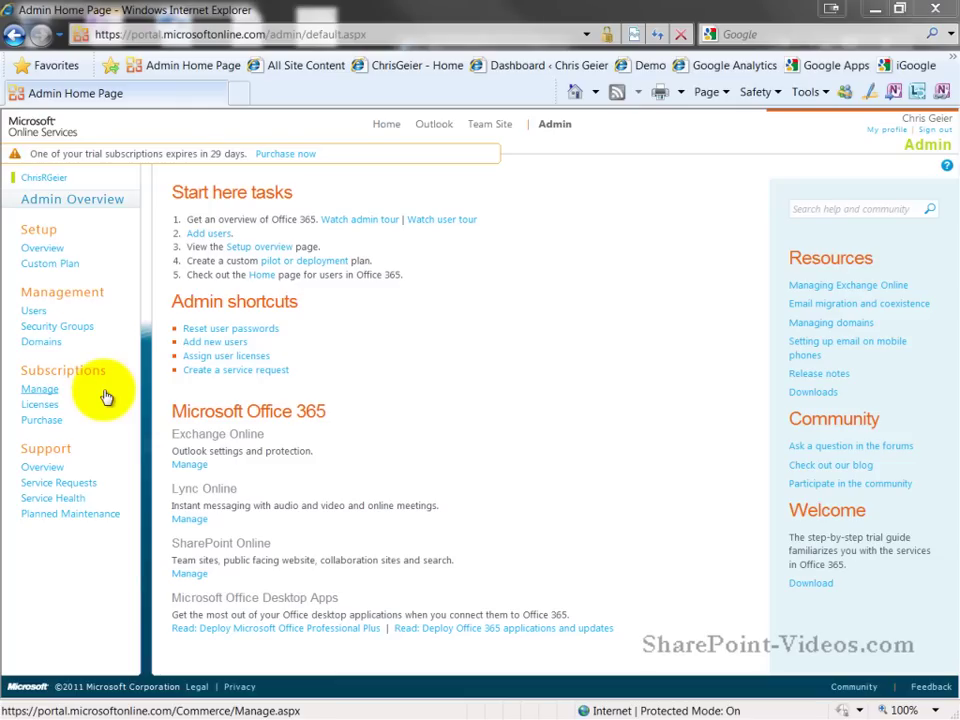
Examine the current subscription and its licenses, and browse the Office 365 plans available for purchase
left_click(45, 392)
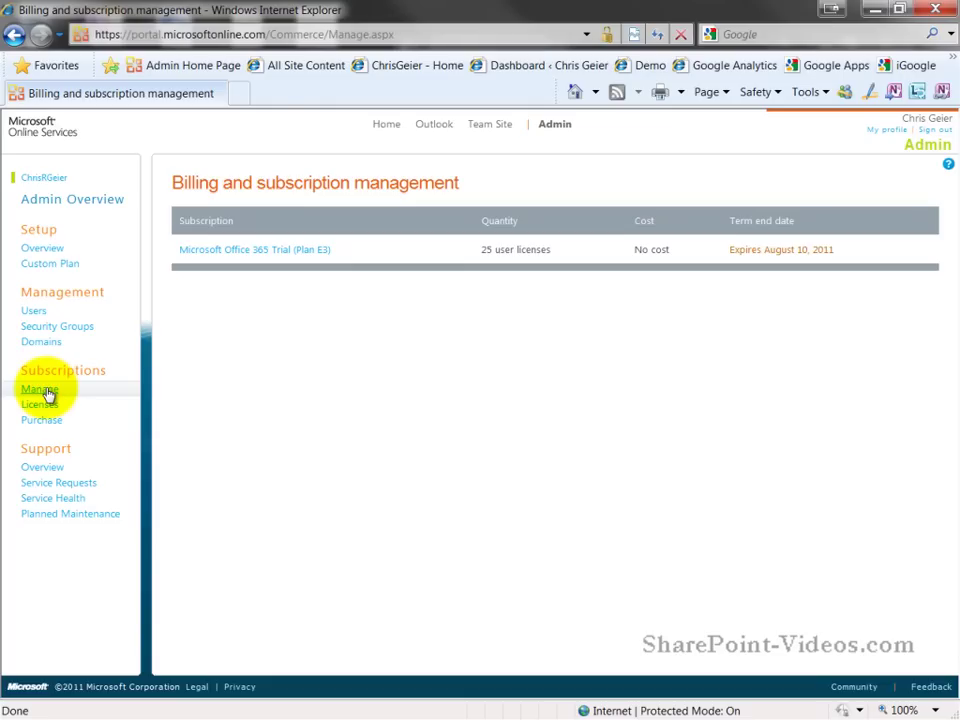
left_click(28, 408)
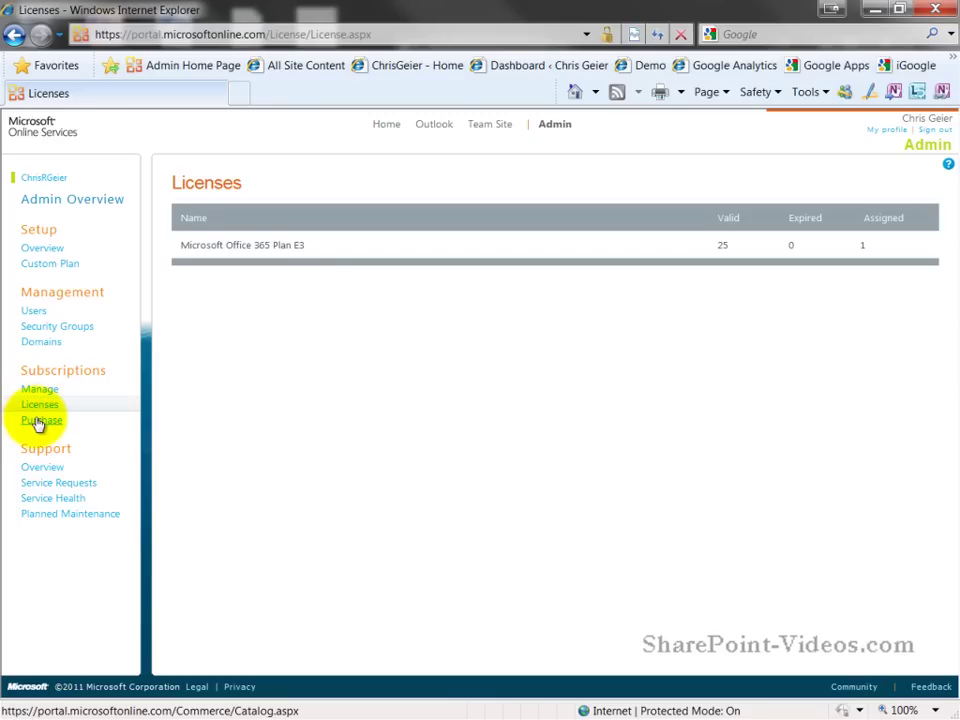
left_click(37, 420)
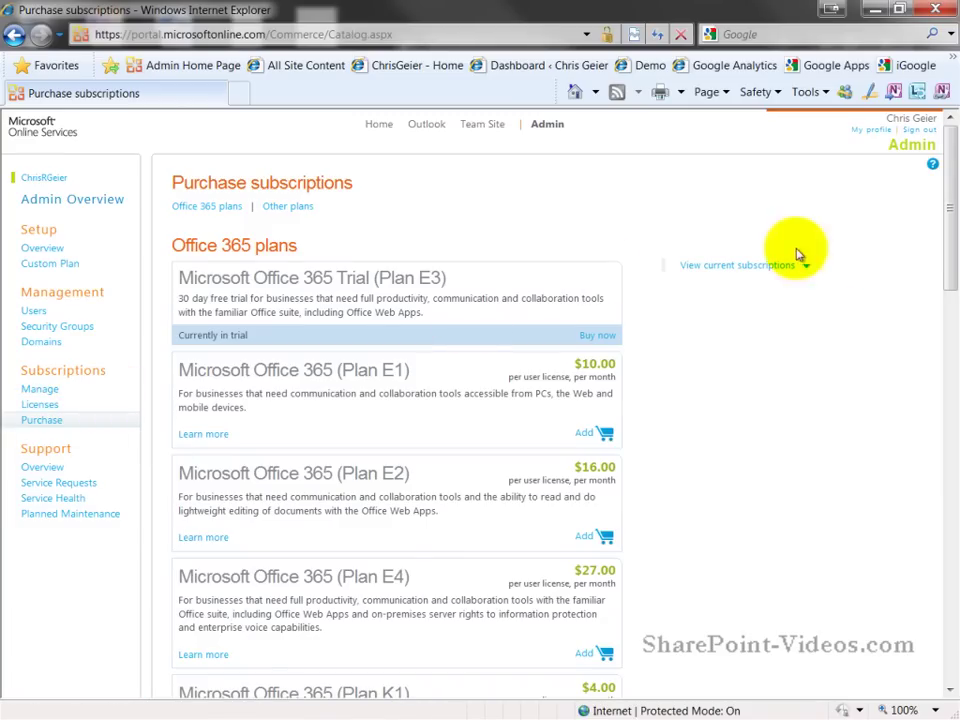
left_click_drag(950, 265, 945, 647)
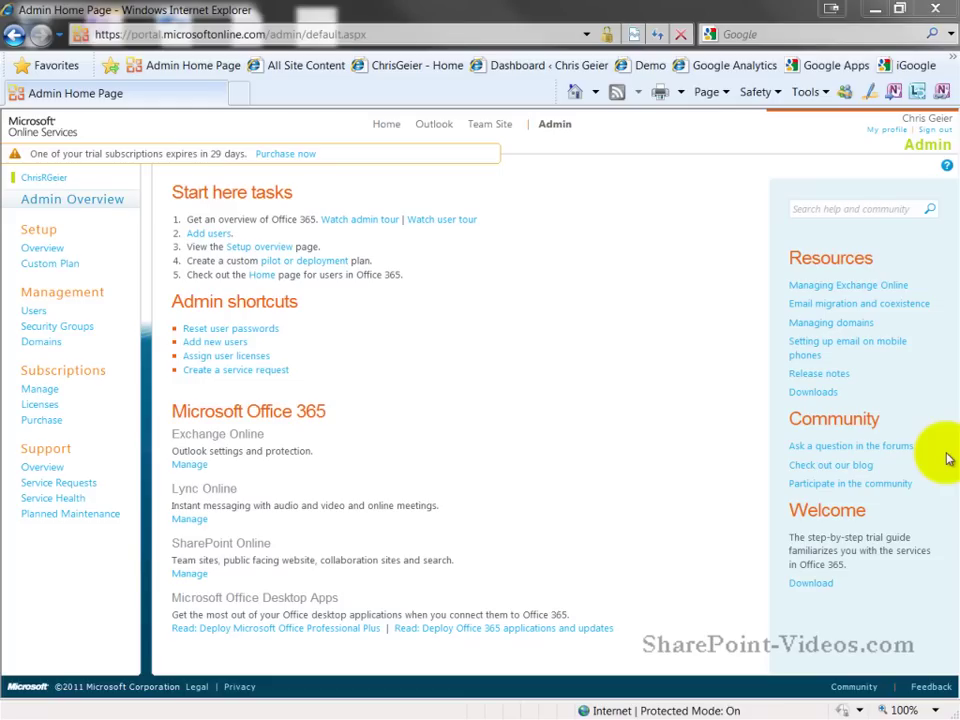
View the support overview and the list of service requests
left_click(50, 468)
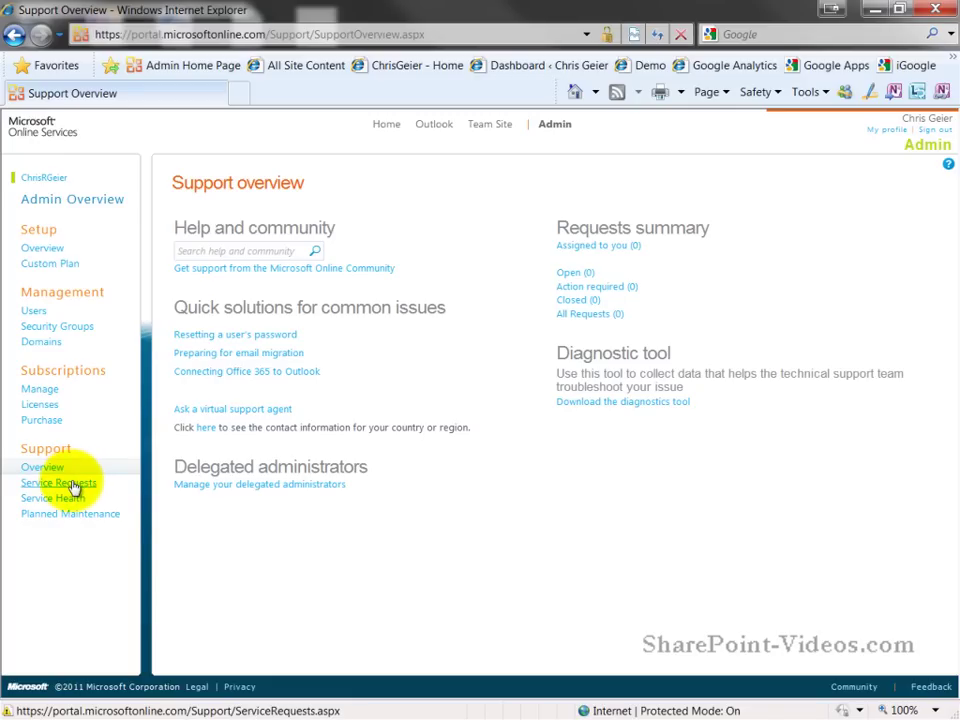
left_click(72, 485)
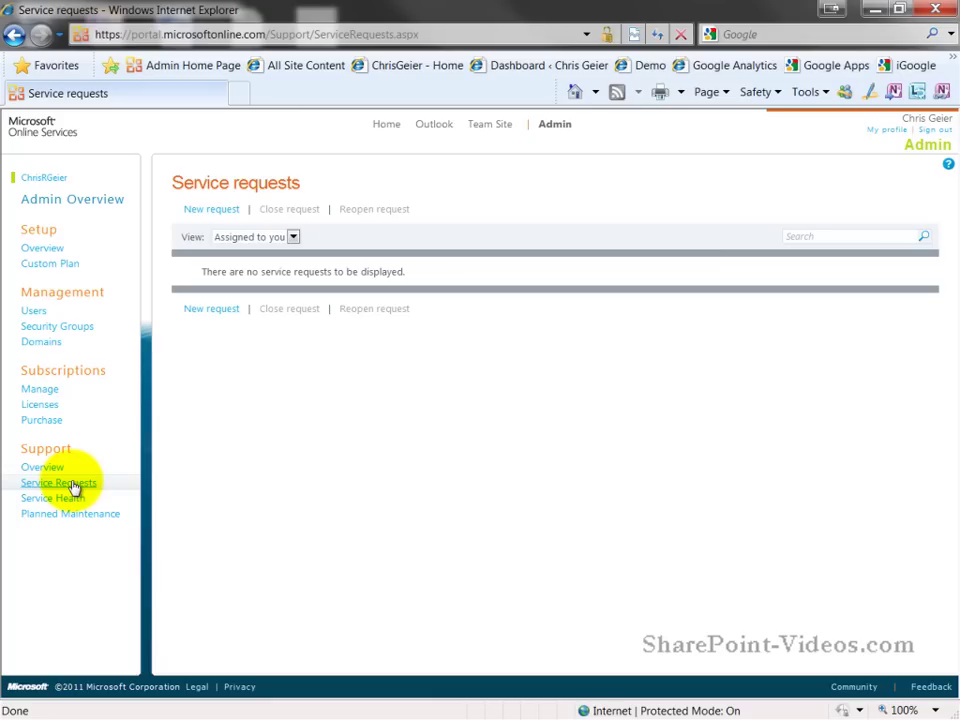
Check service health with Exchange Online, Lync Online and Microsoft Online Portal expanded, and view the planned maintenance
left_click(49, 507)
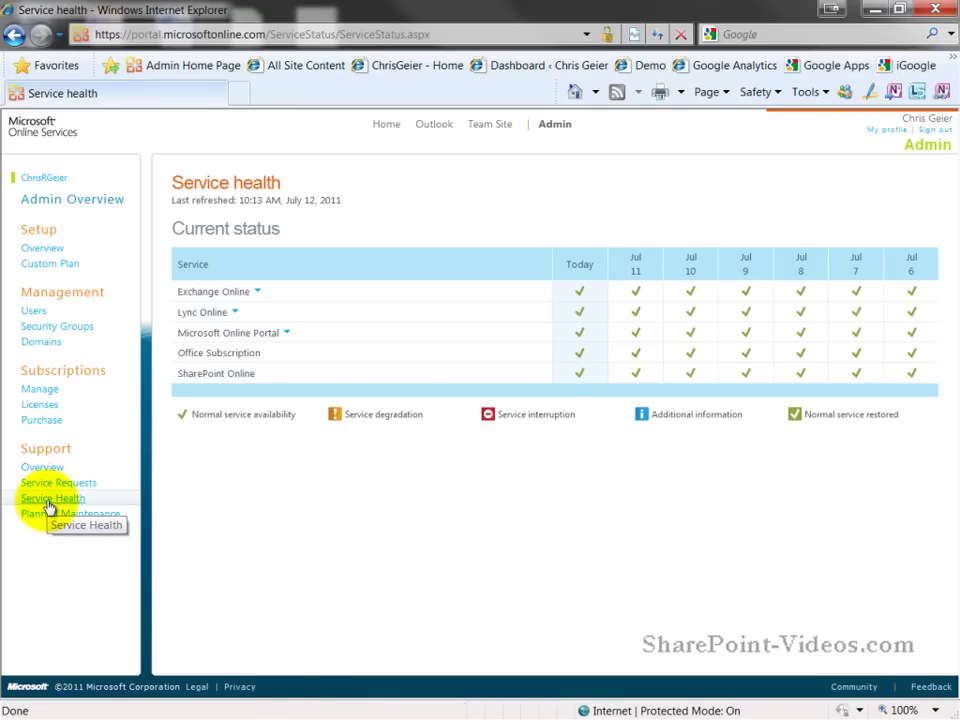
left_click(253, 291)
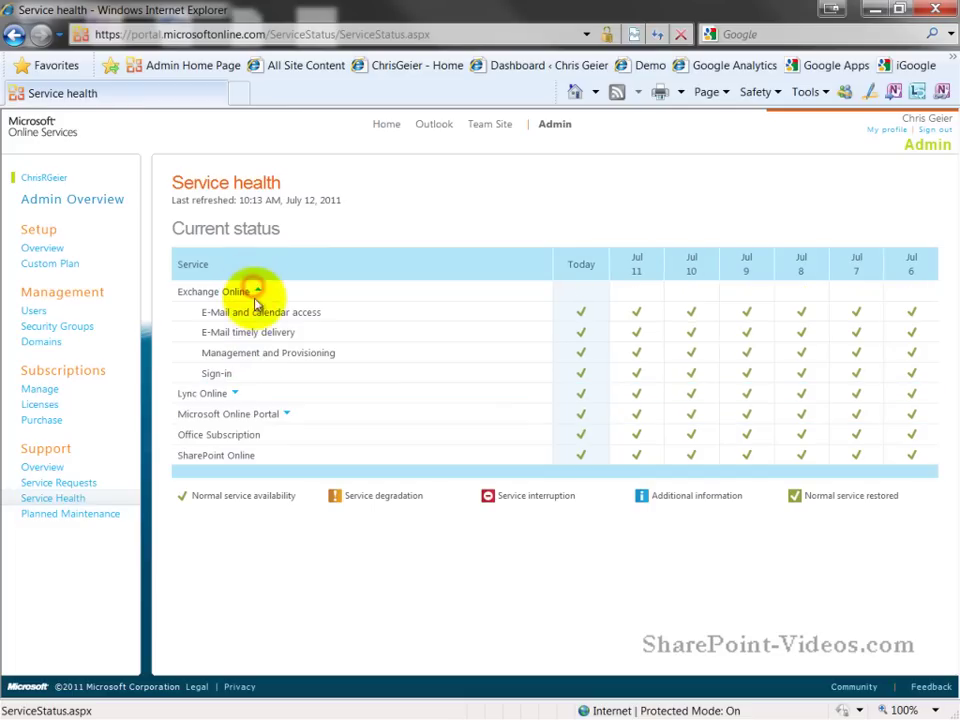
left_click(236, 394)
left_click(285, 540)
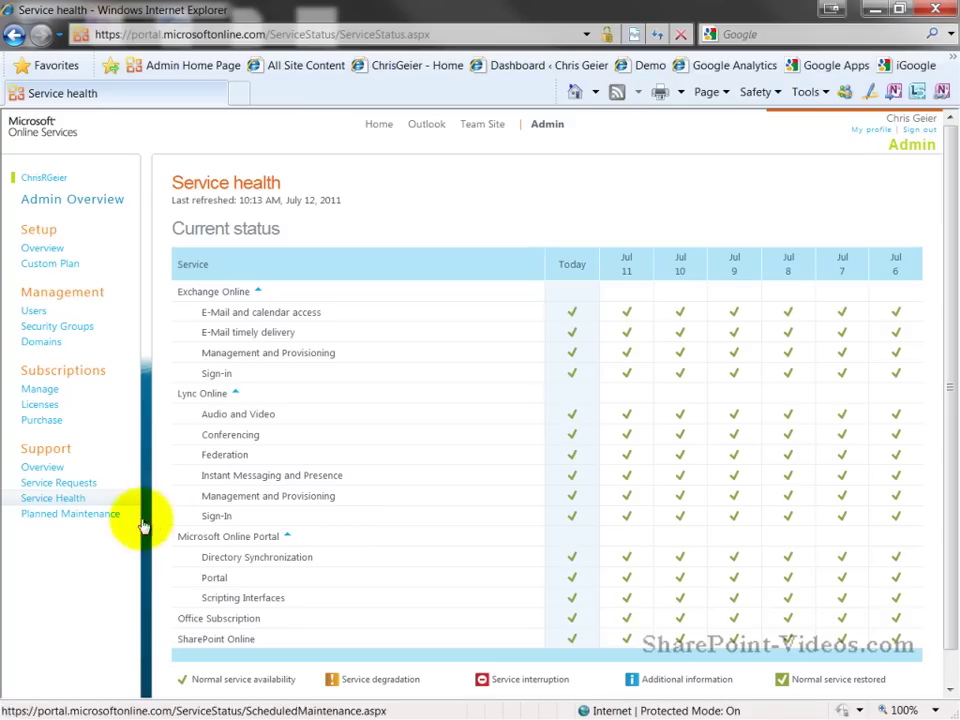
left_click(90, 517)
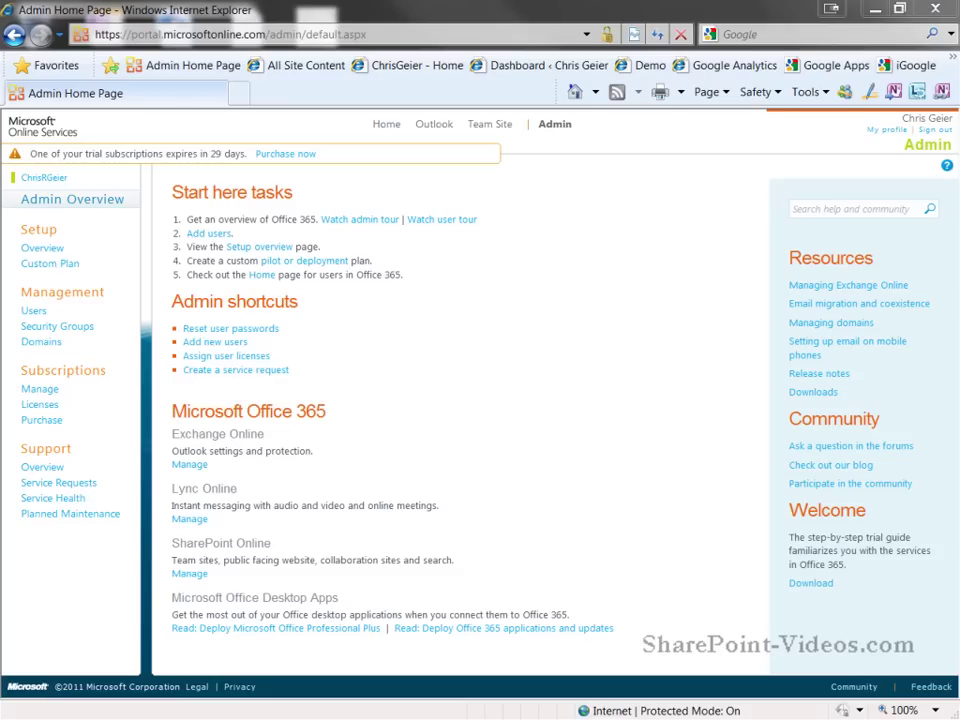
Start adding a single new user from the user management list
left_click(30, 312)
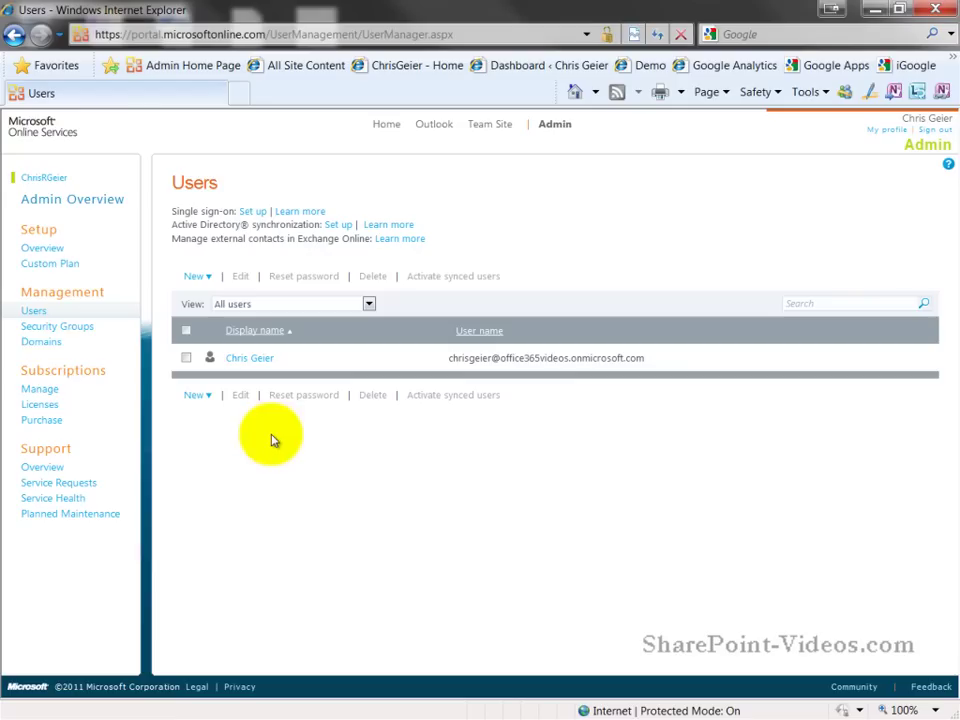
left_click(206, 280)
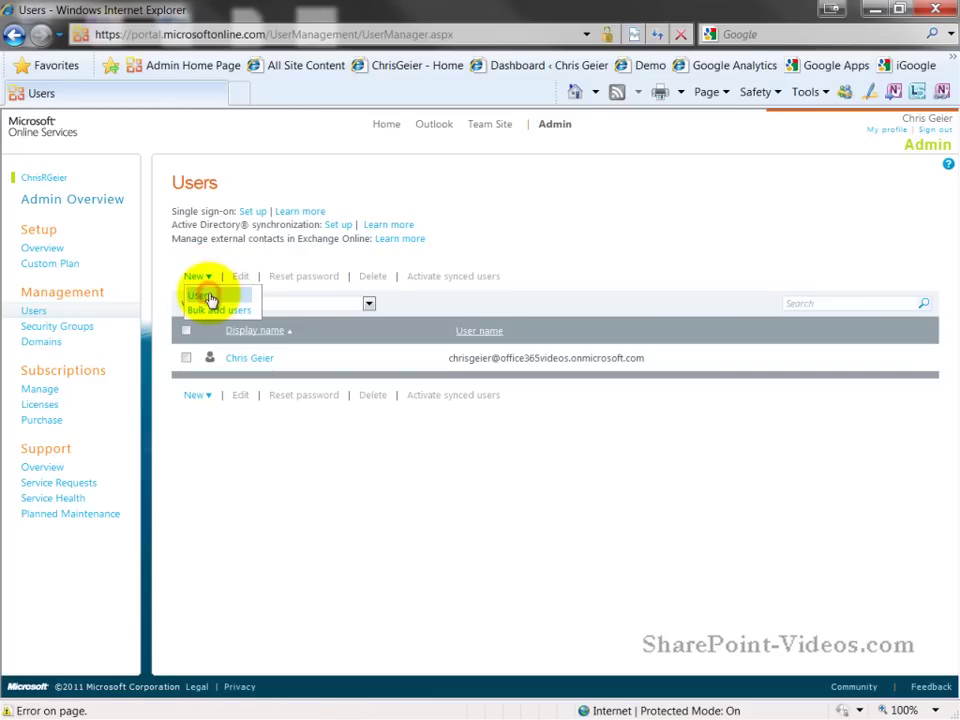
left_click(197, 300)
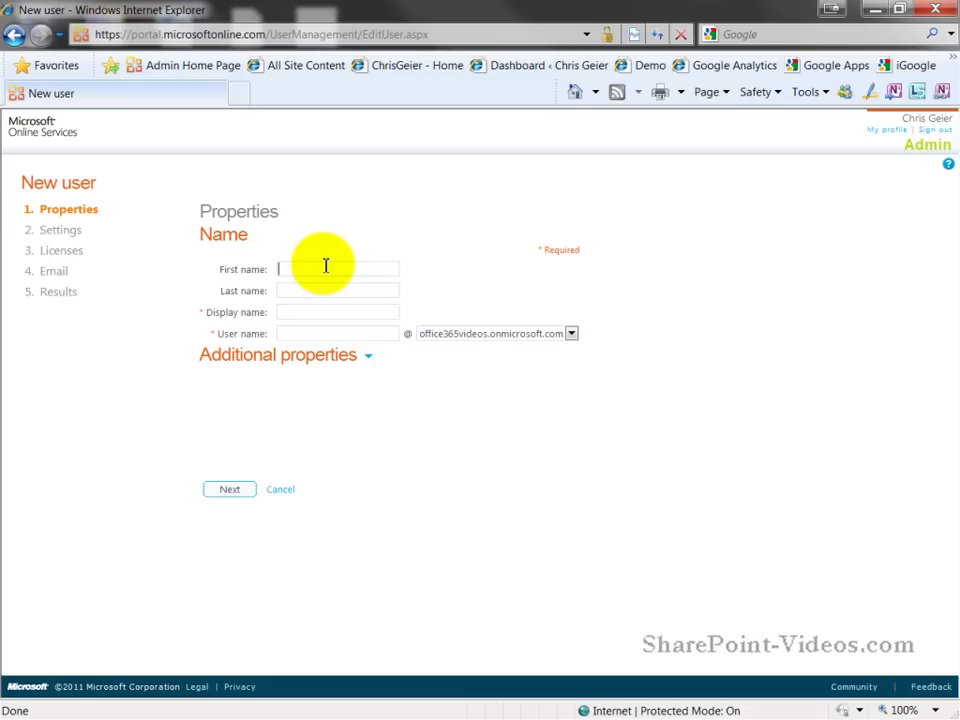
Expand the additional properties, fill in the new user's first, last, display and user names, and continue to the settings
left_click(372, 360)
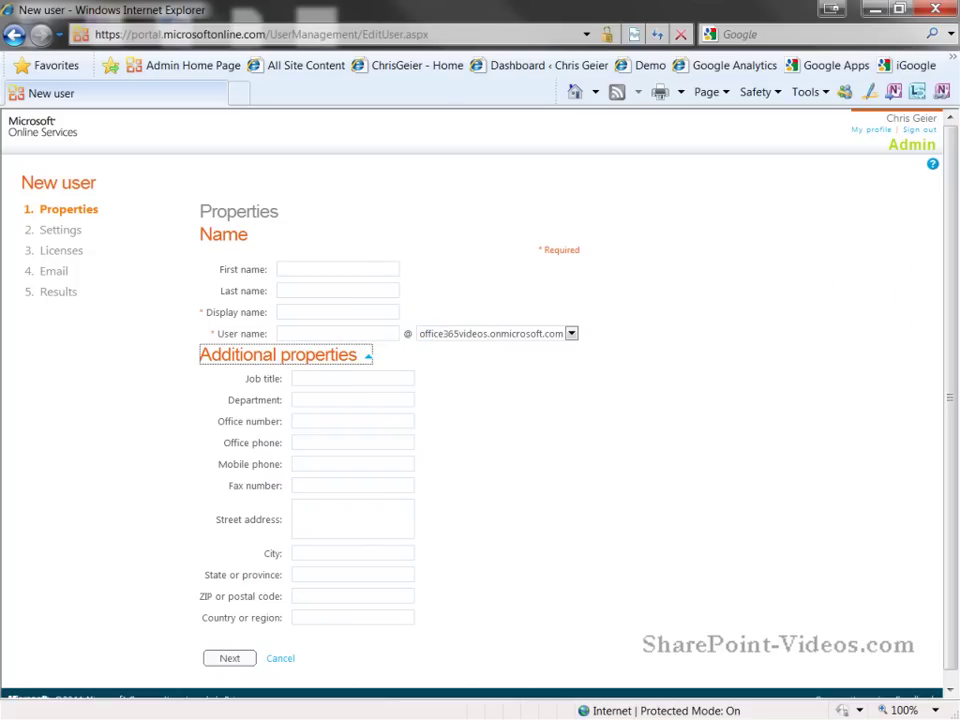
left_click(313, 262)
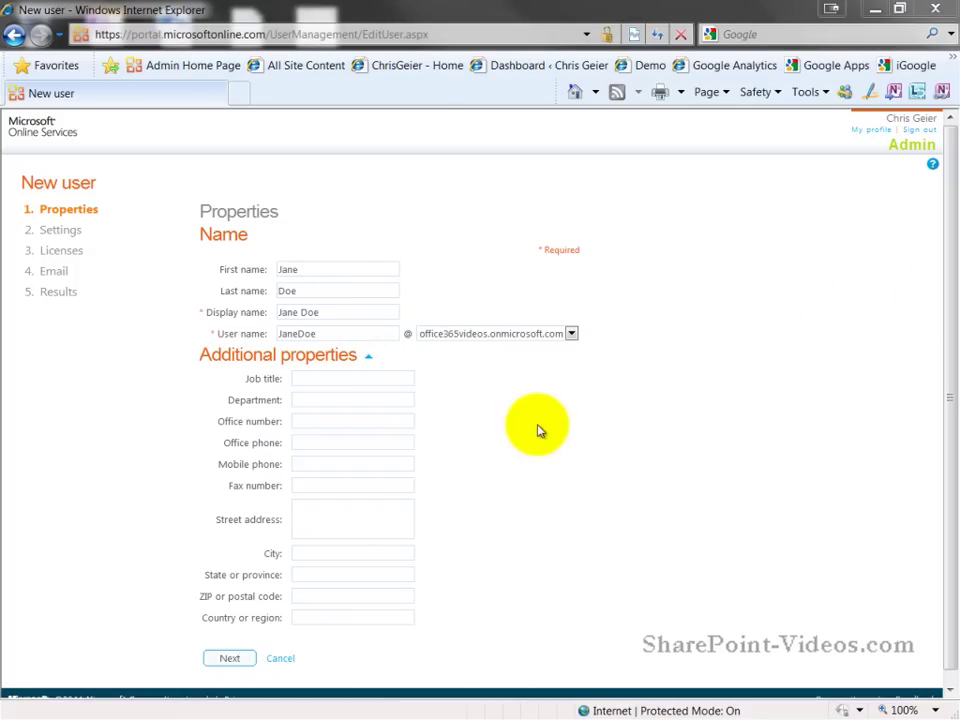
left_click(238, 661)
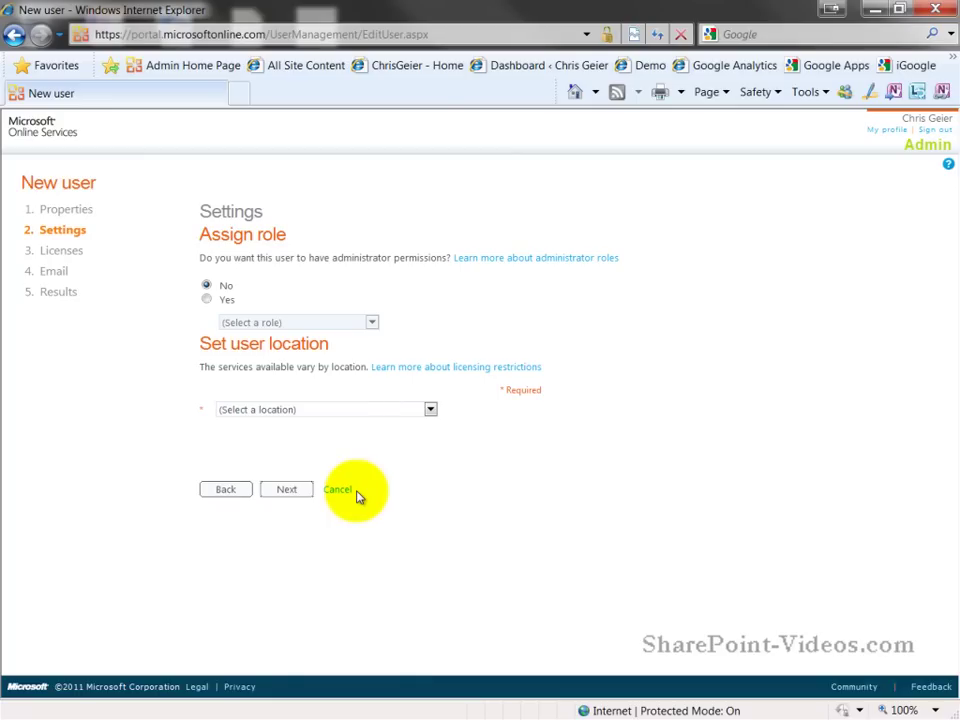
Give the new user administrator permissions as Password administrator, set the location to United States, and continue to the licenses
left_click(207, 301)
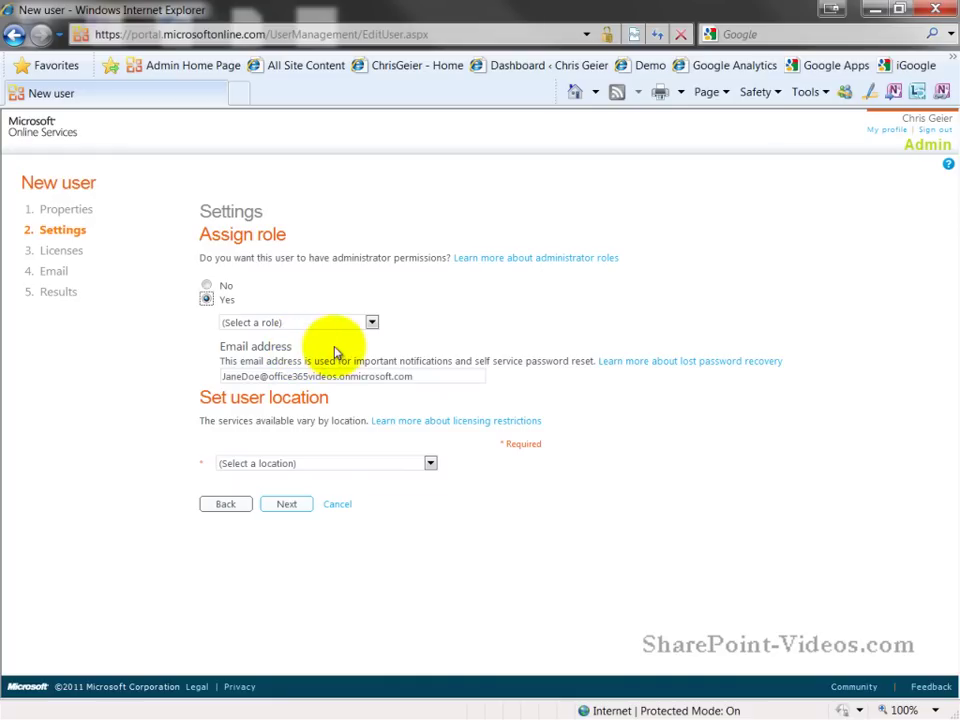
left_click(371, 322)
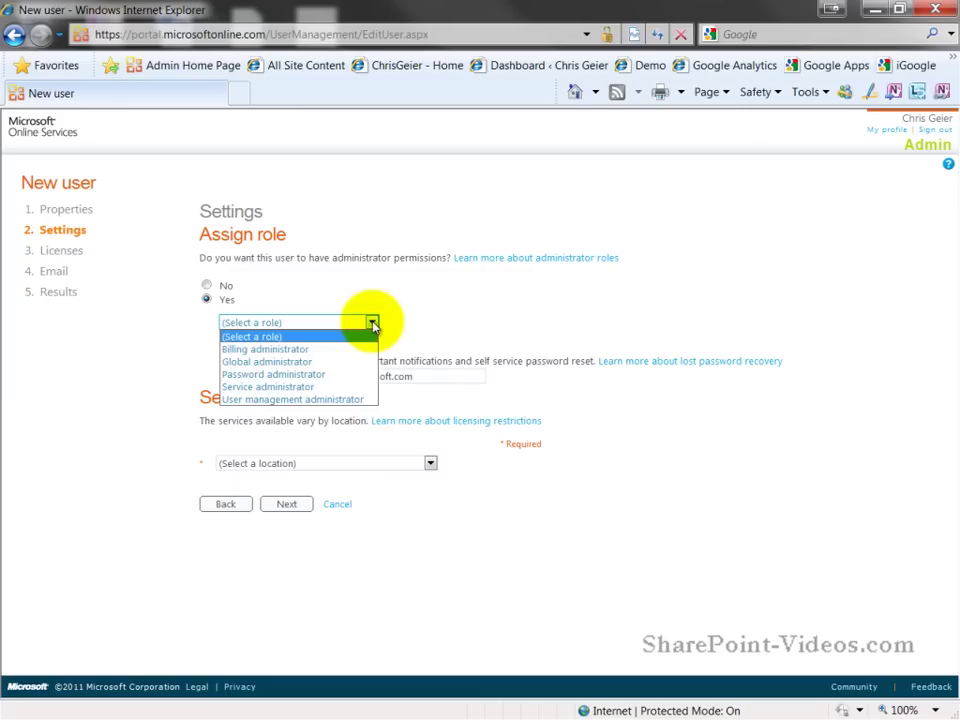
left_click(343, 374)
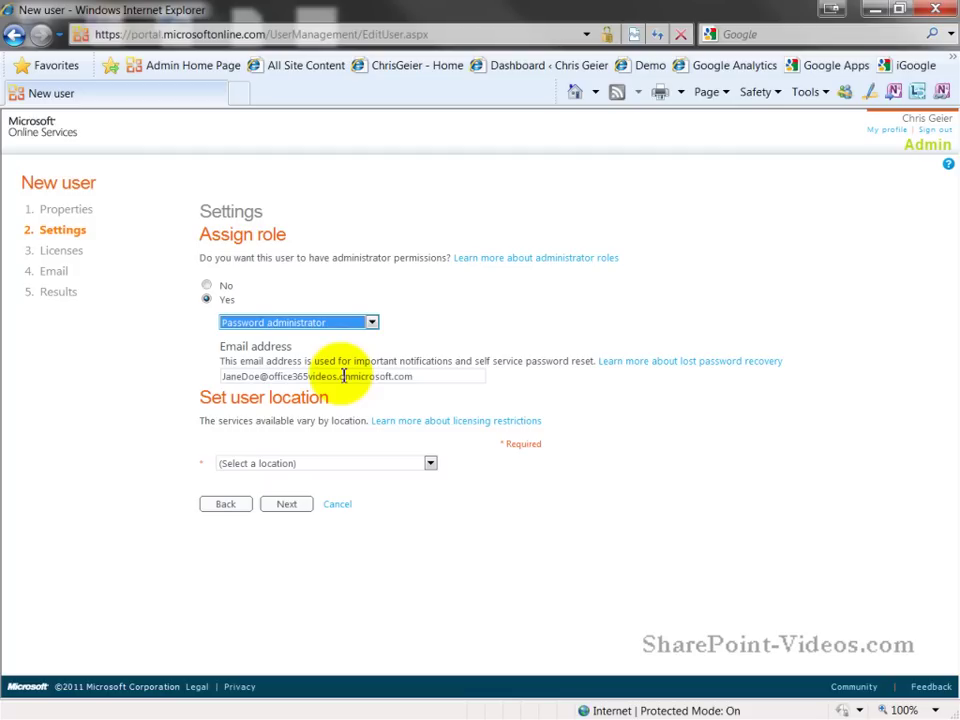
left_click(430, 463)
left_click_drag(429, 98, 429, 450)
left_click(286, 299)
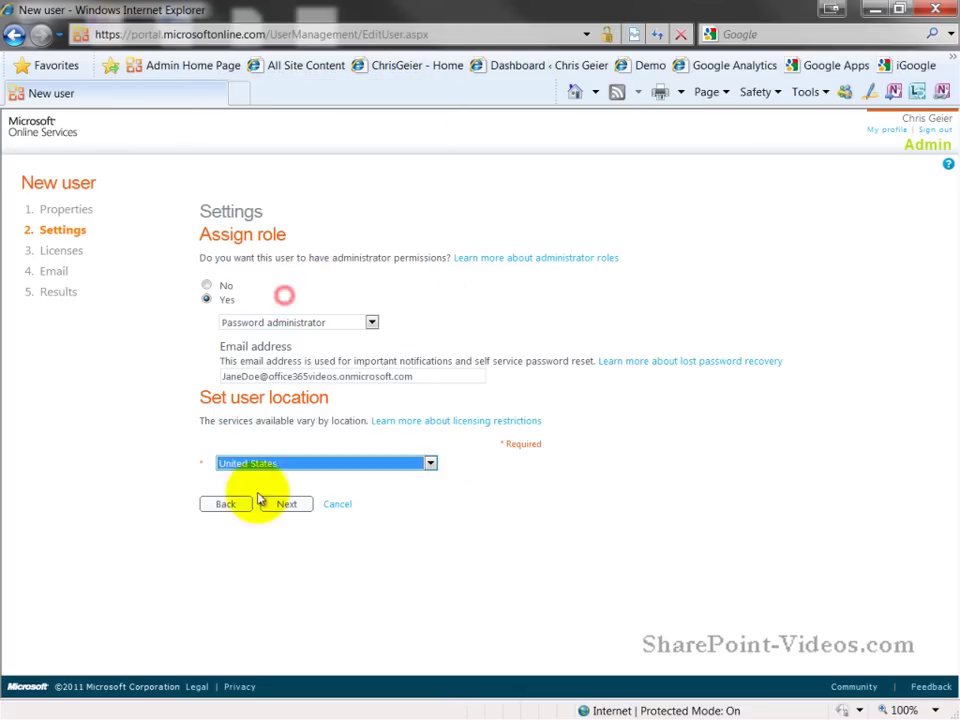
left_click(283, 505)
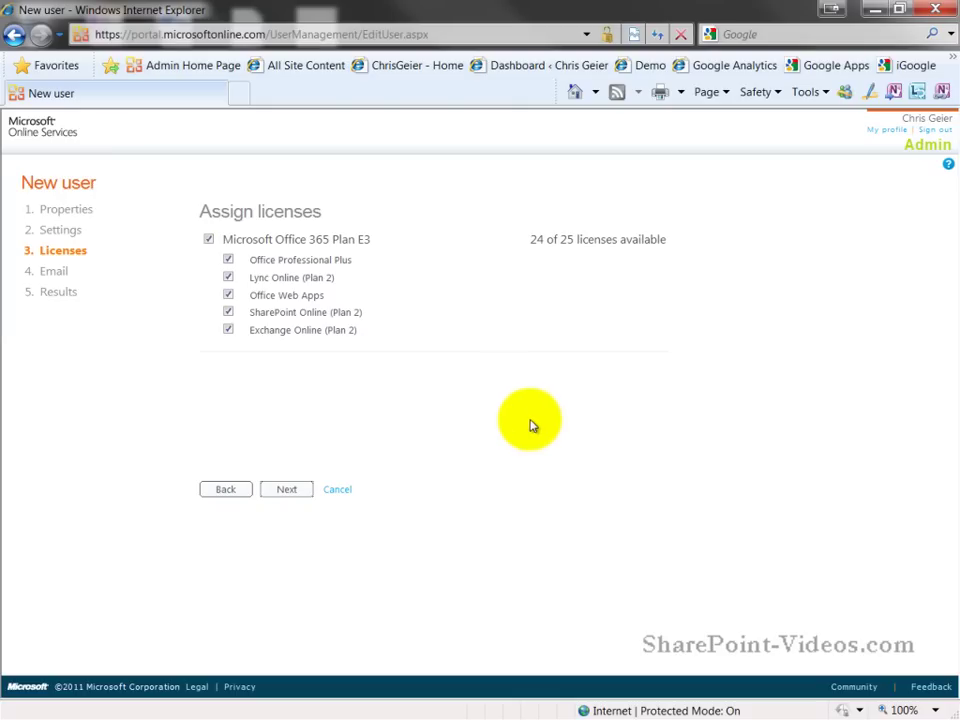
Accept the Microsoft Office 365 Plan E3 licenses, create the user with the results sent by email, and finish the wizard
left_click(298, 492)
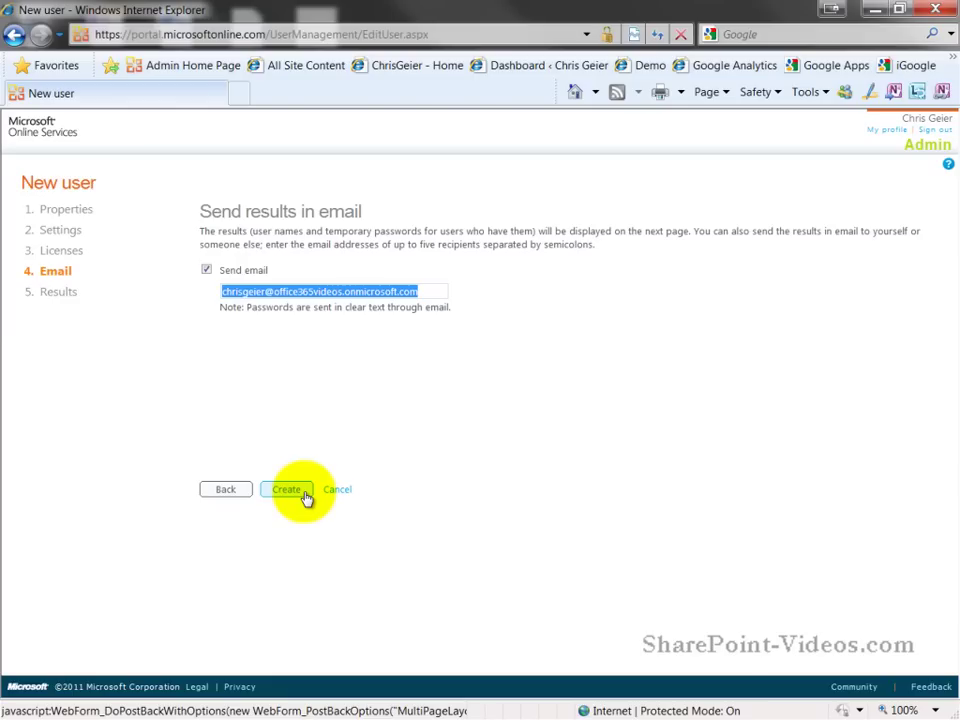
left_click(304, 493)
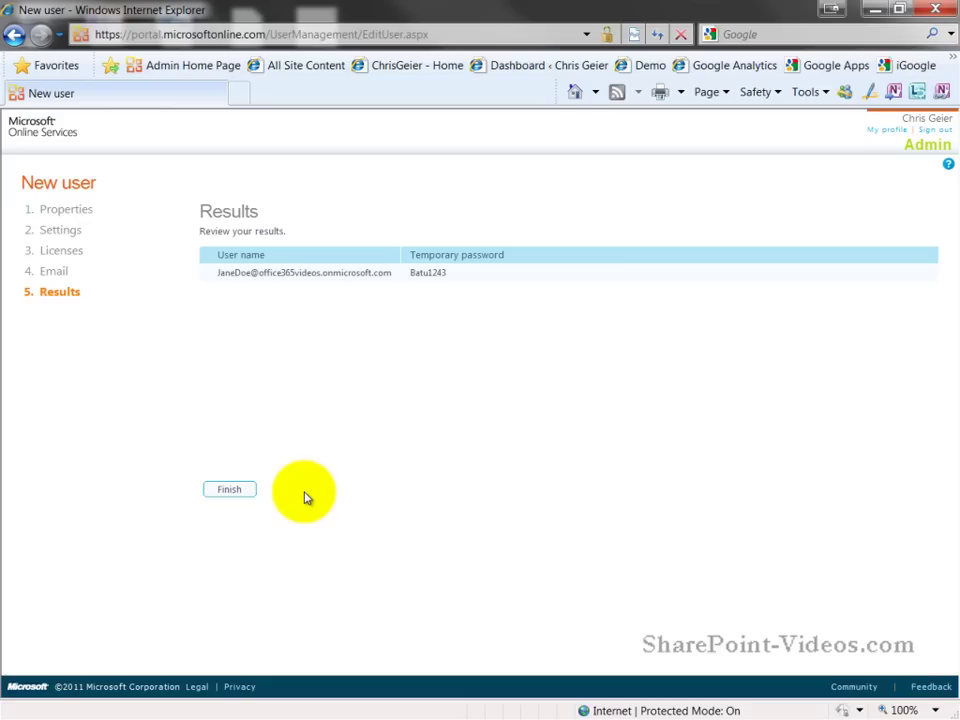
left_click(238, 498)
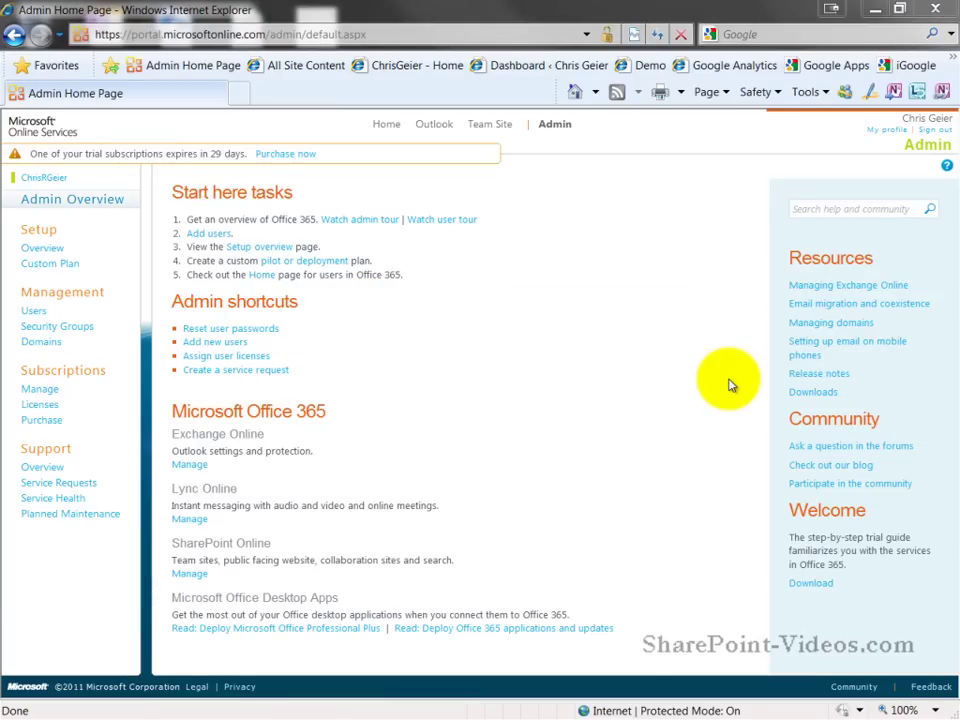
Create a new security group with the display name and description Group2, and save its properties
left_click(76, 327)
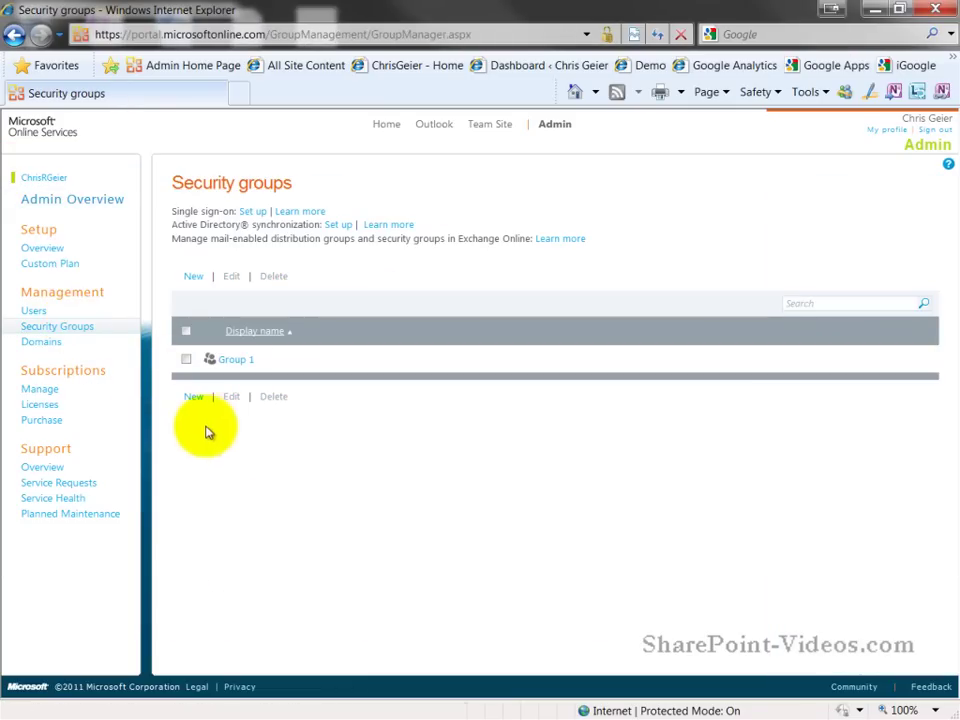
left_click(186, 359)
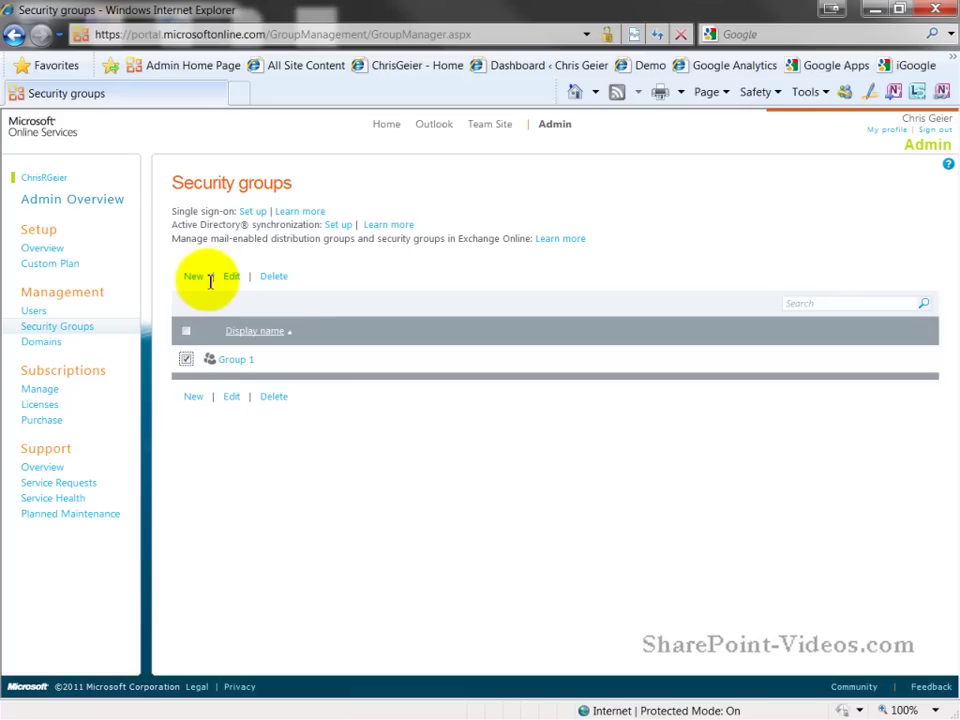
left_click(198, 280)
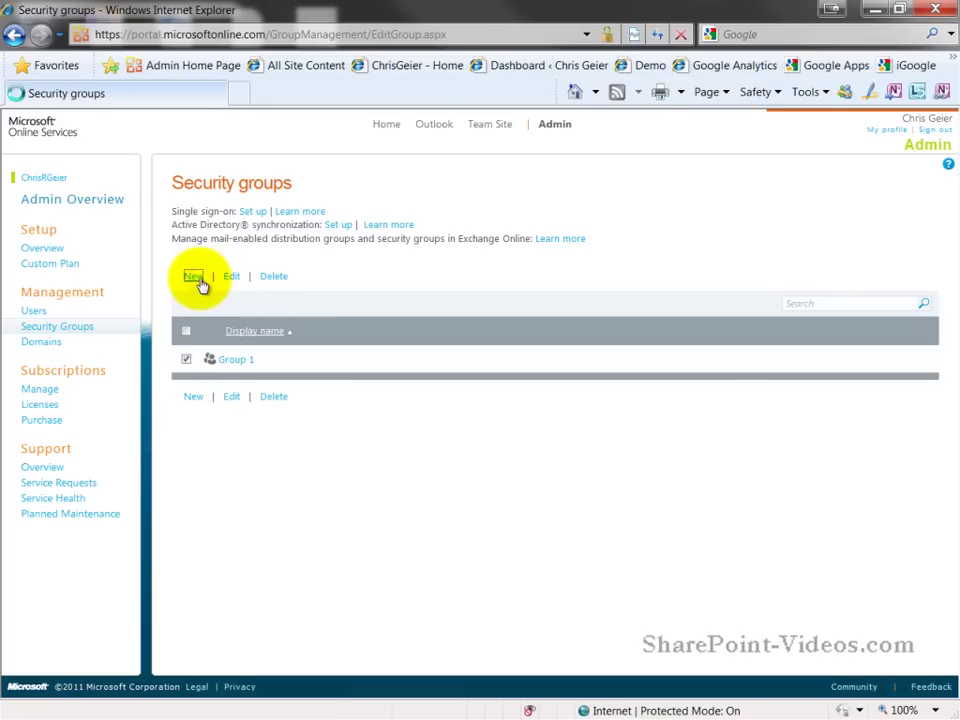
left_click(316, 274)
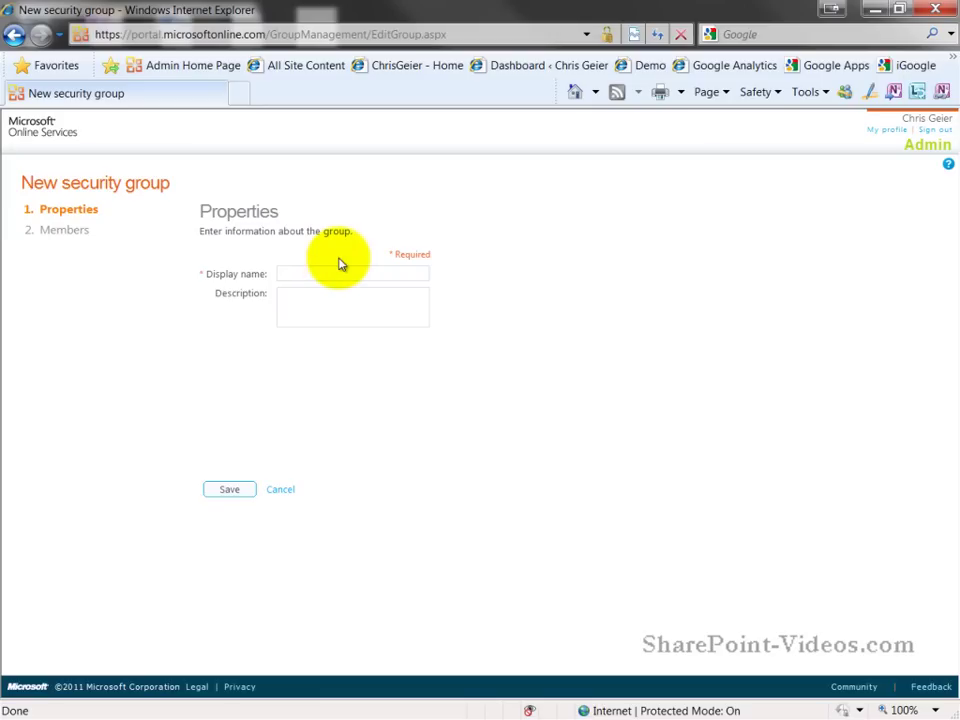
type("Group2")
key("Tab")
type("Group2")
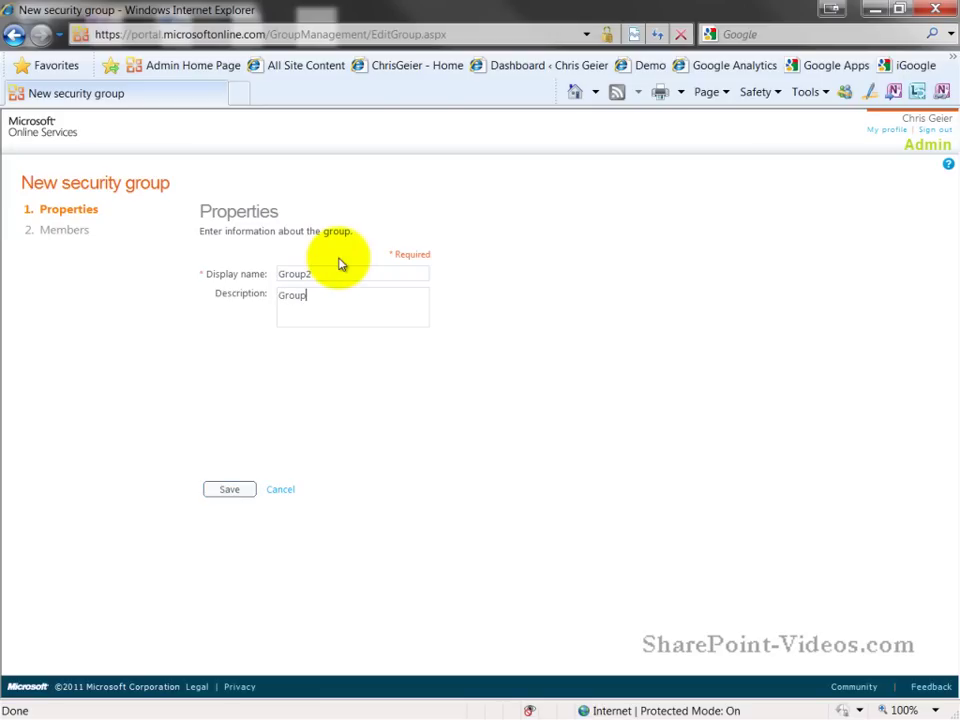
left_click(224, 490)
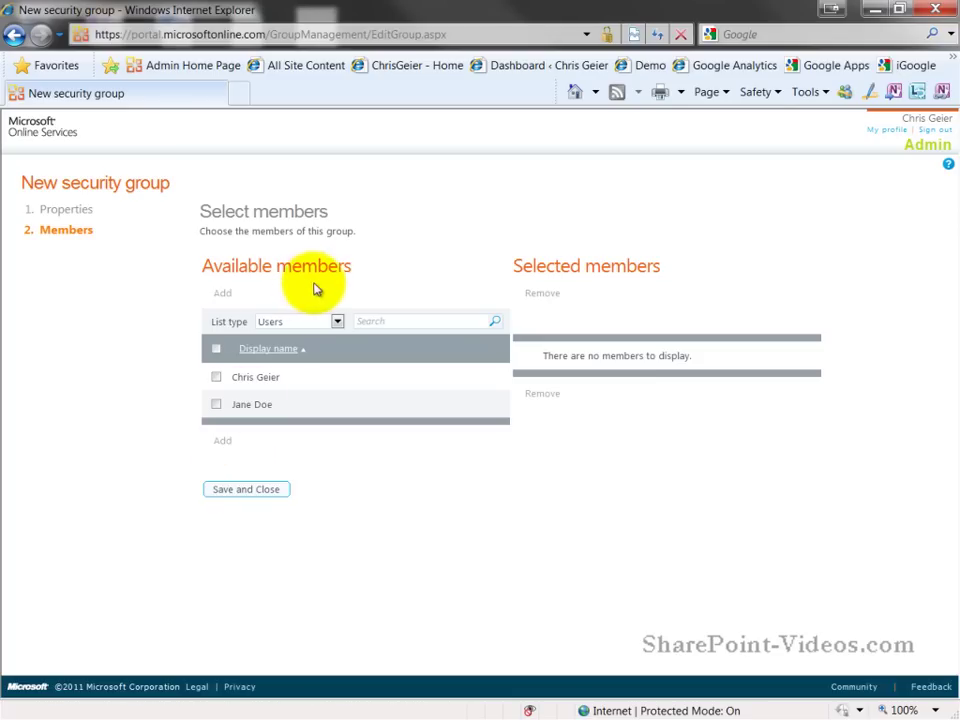
Add the newly created user as a member of the security group, then save and close it
left_click(216, 404)
left_click(223, 449)
left_click(223, 447)
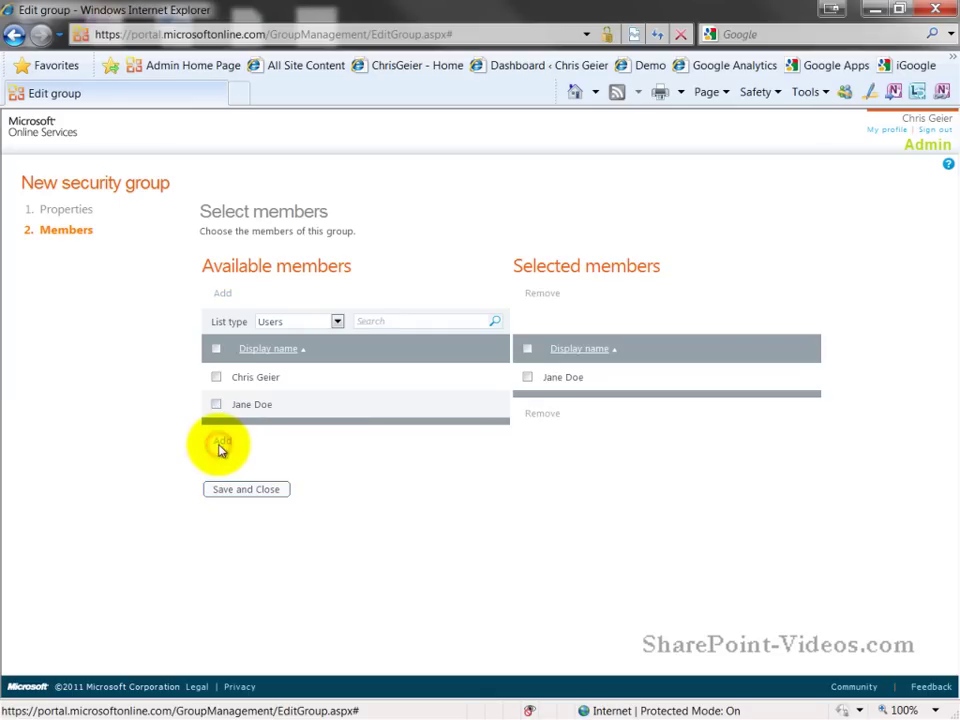
left_click(261, 497)
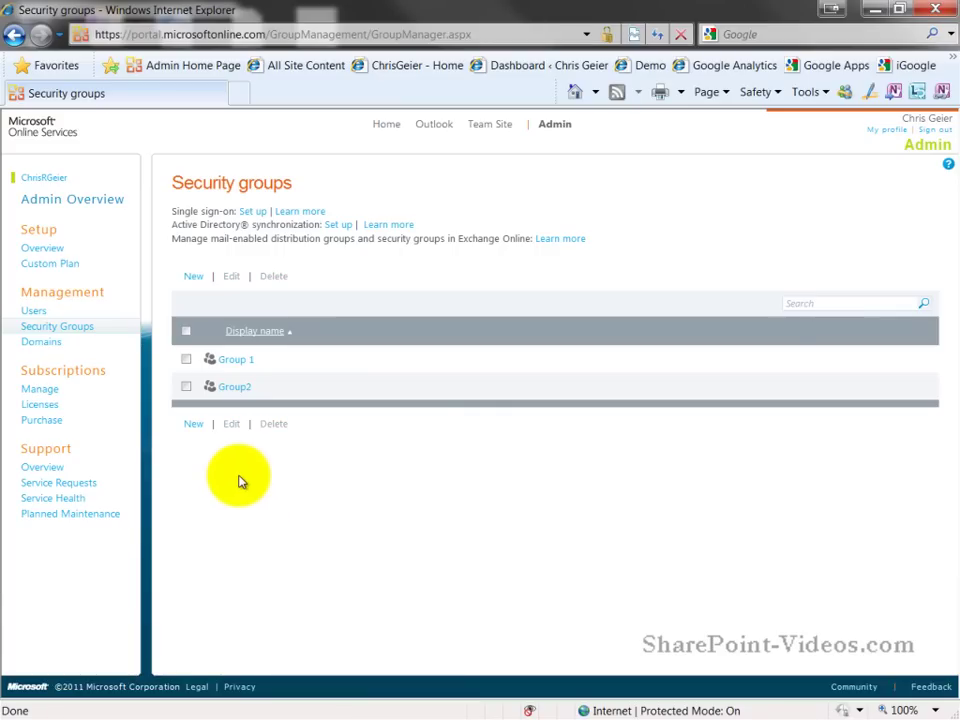